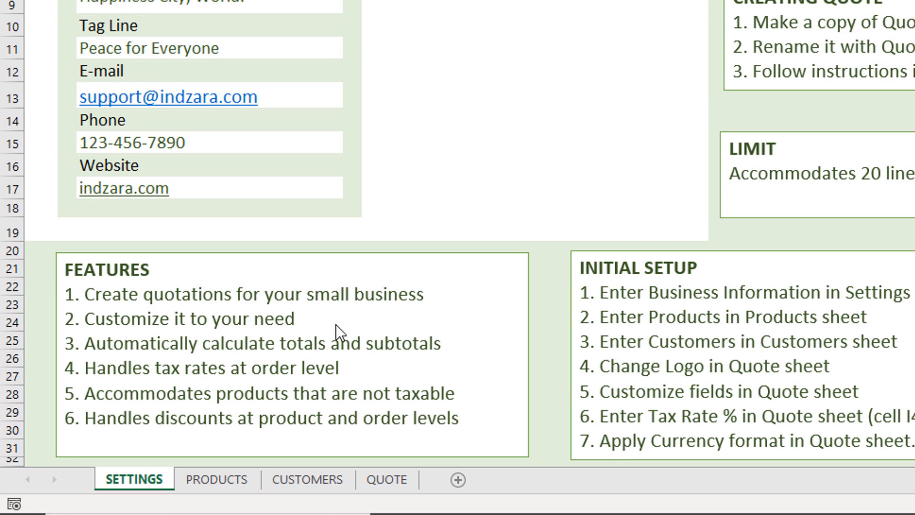
Step: On the Products sheet, enter ID 12 in a new table row below Ice Box, then remove that row again
click(227, 485)
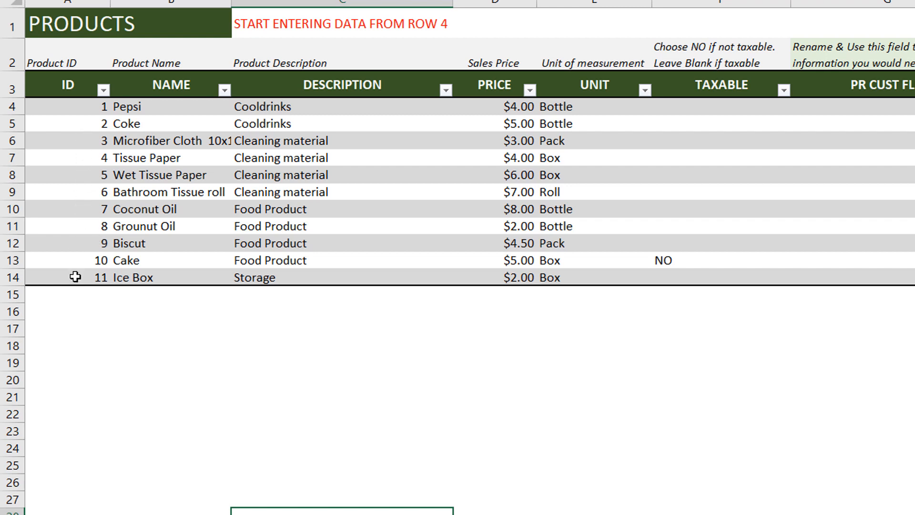
click(72, 294)
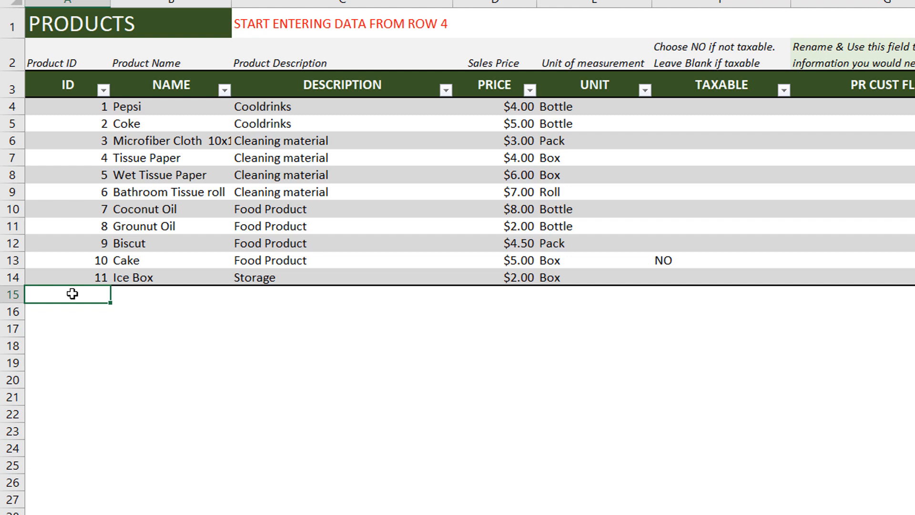
text(12)
key(Tab)
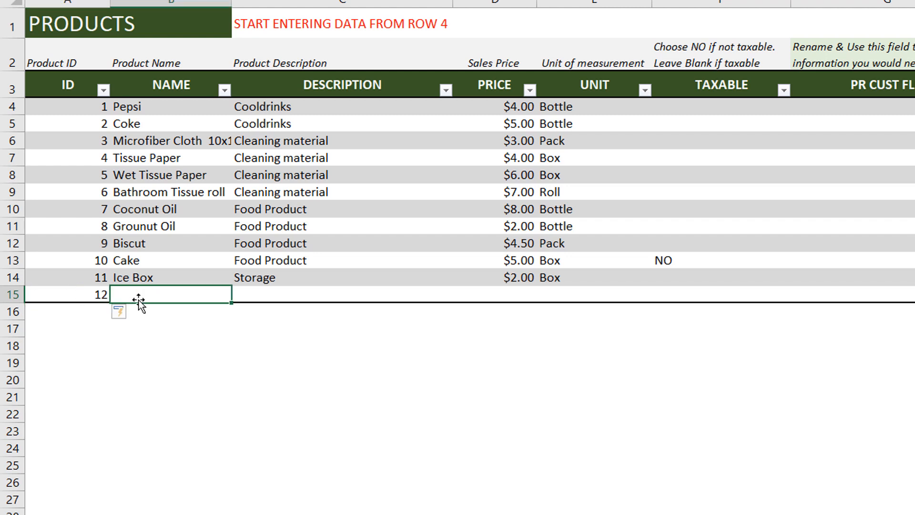
click(101, 293)
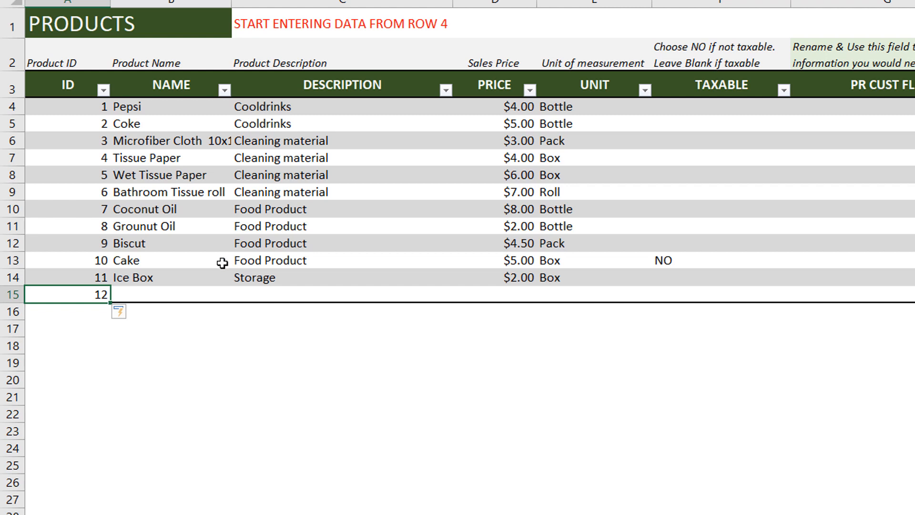
right_click(100, 296)
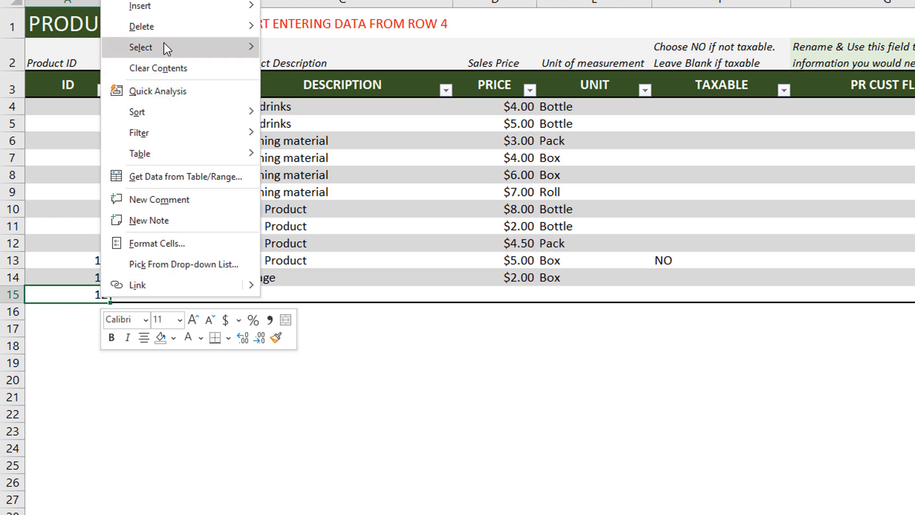
mouse_move(166, 35)
click(311, 48)
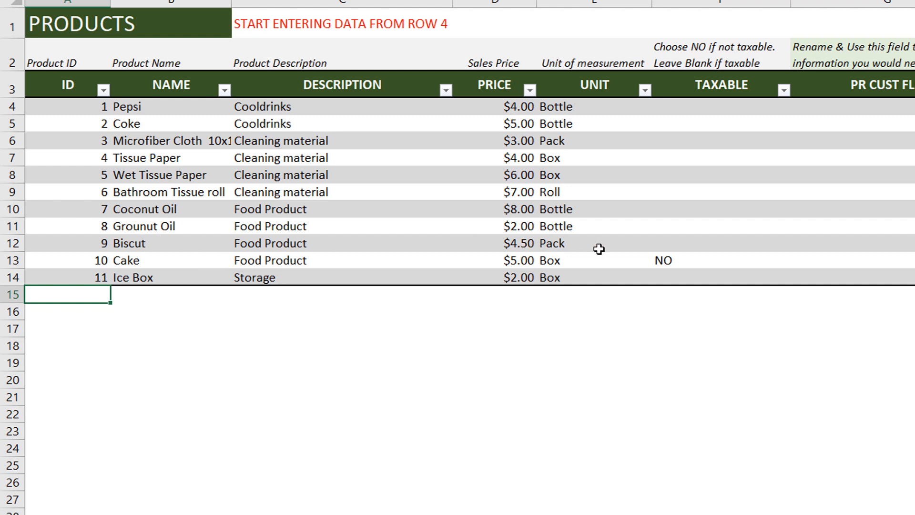
Step: Examine the Unit column entries and the Taxable dropdown cells in the products table
click(610, 111)
drag(613, 167, 618, 277)
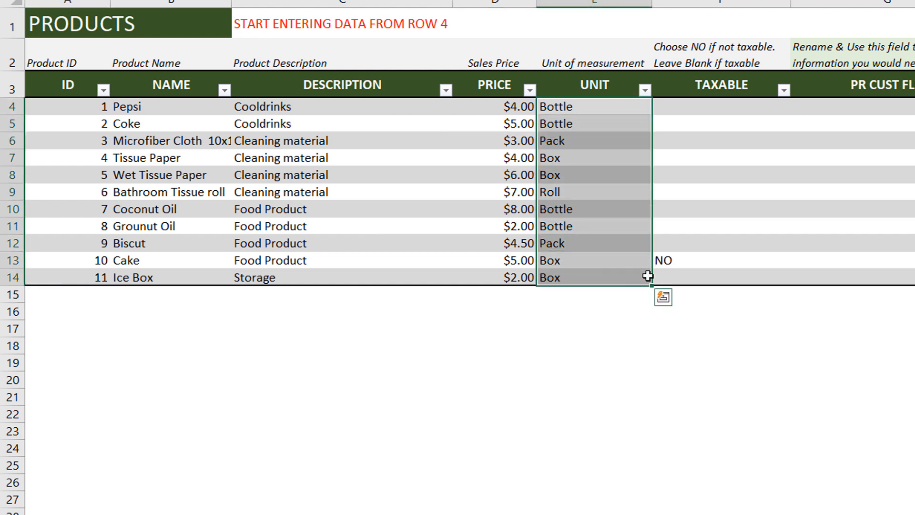
click(703, 239)
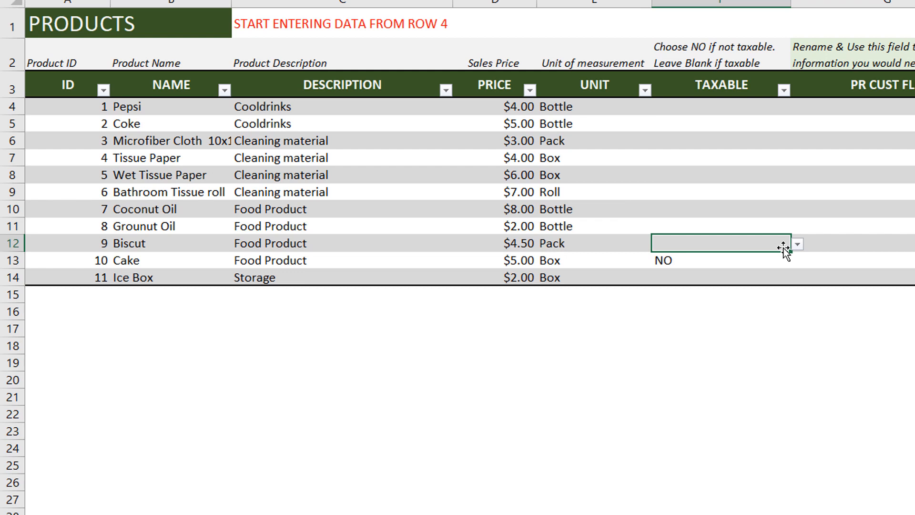
click(743, 257)
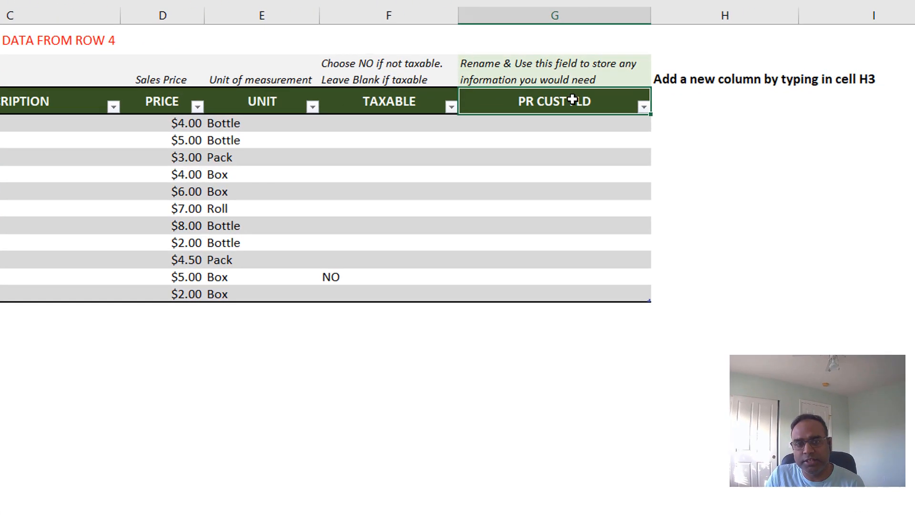
click(796, 89)
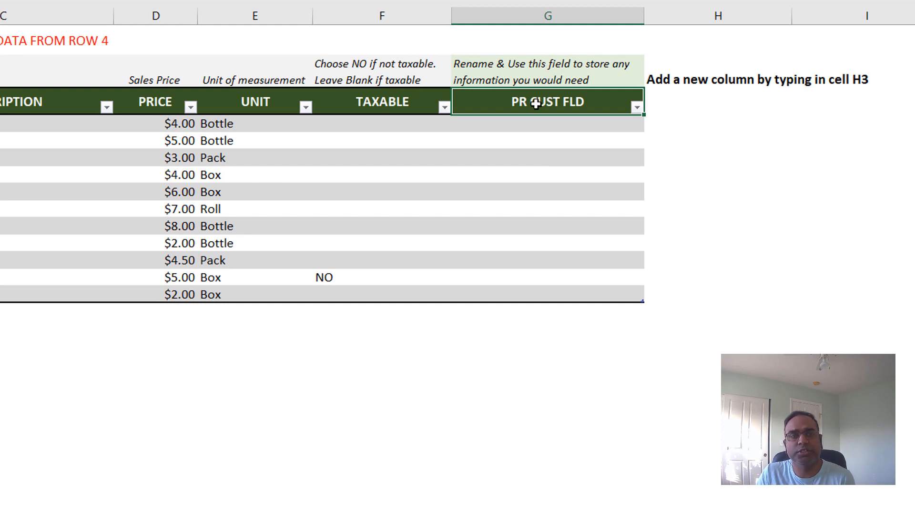
key(BackSpace)
text(COLOR)
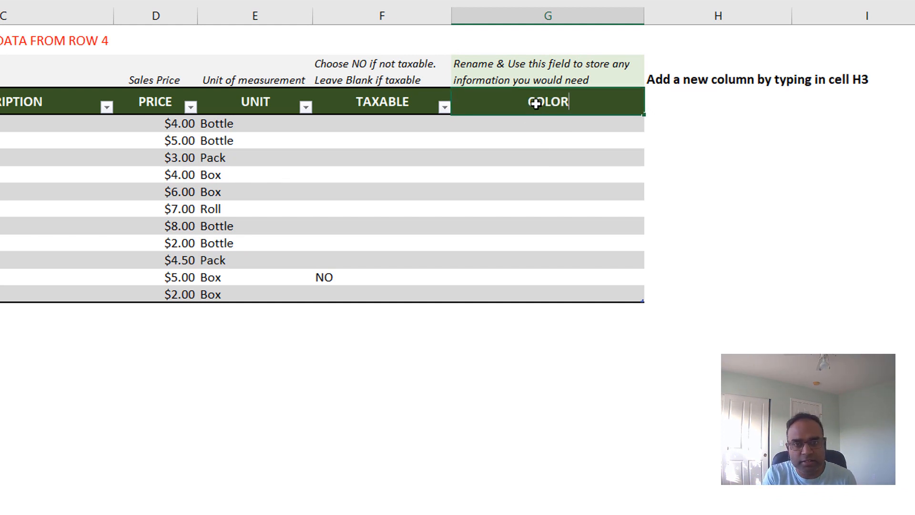
key(Escape)
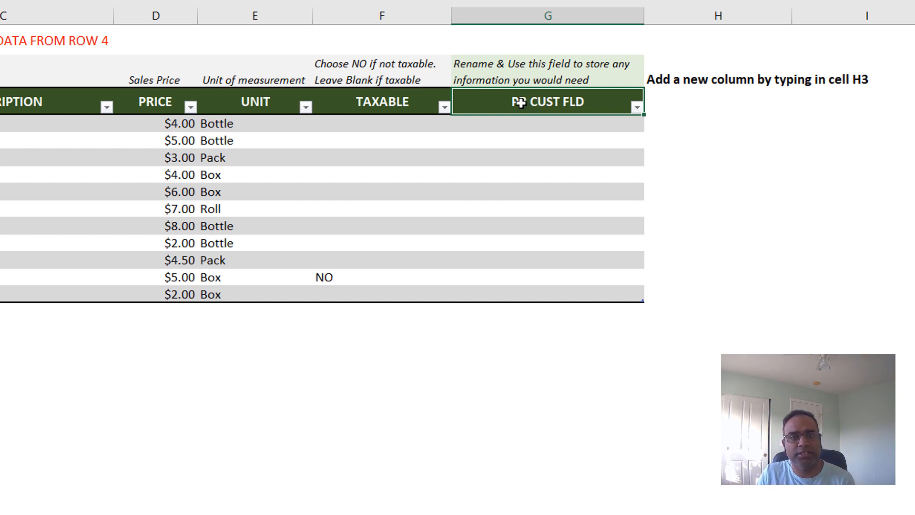
Step: Select cell H3 beside the products table, where a new column can be added
click(673, 105)
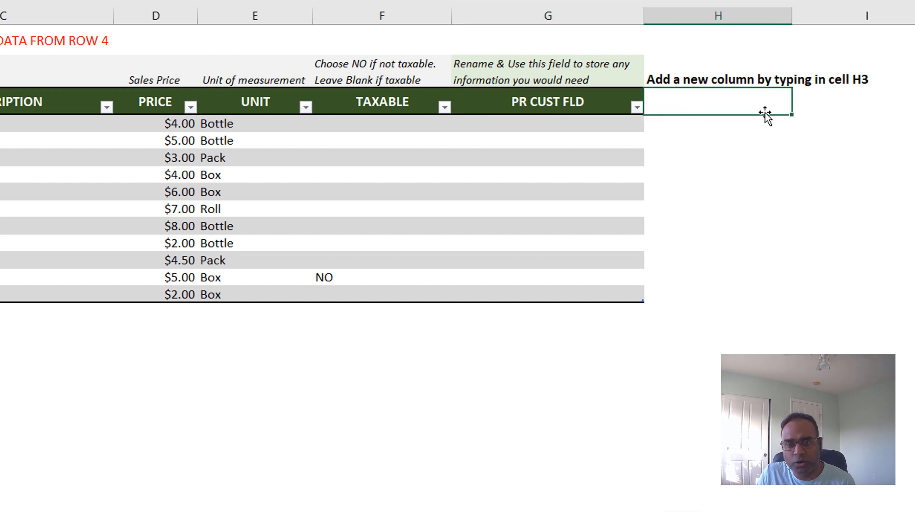
click(829, 102)
click(741, 105)
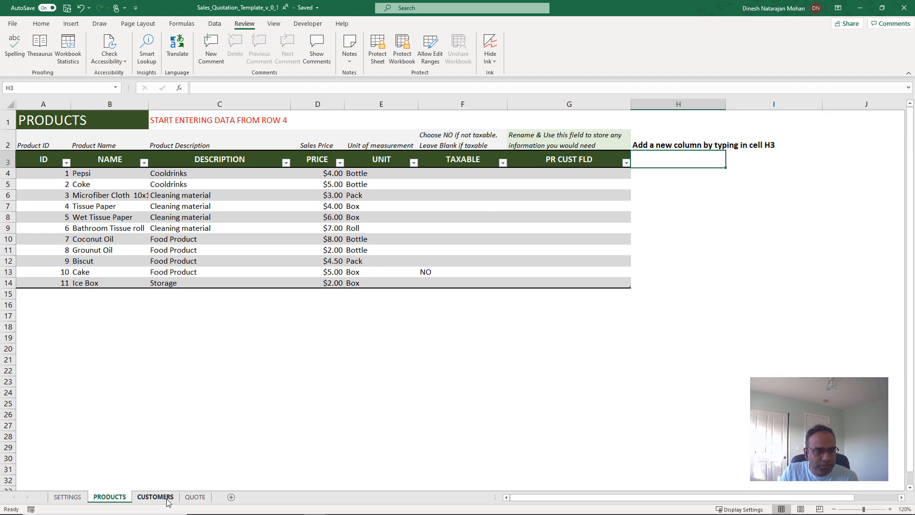
Step: Review the Customers sheet's table columns and its custom field header PA CUST FLD
click(128, 511)
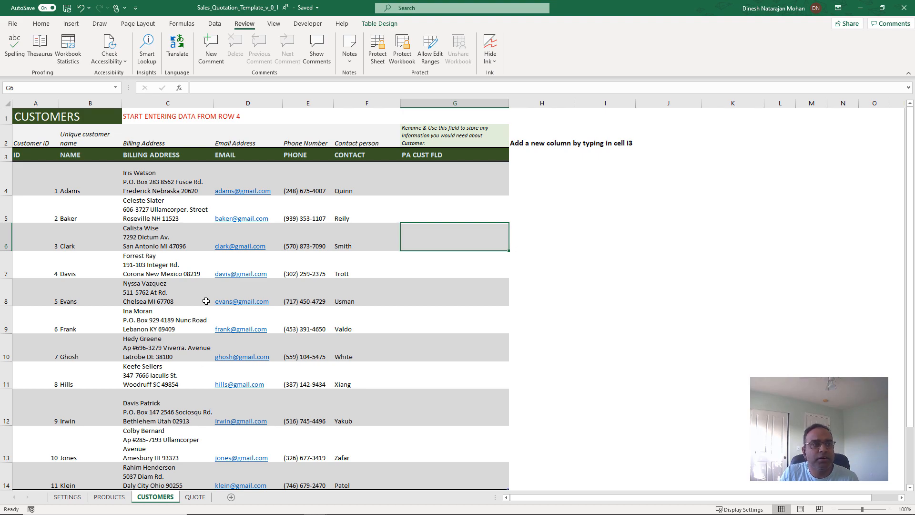
click(46, 184)
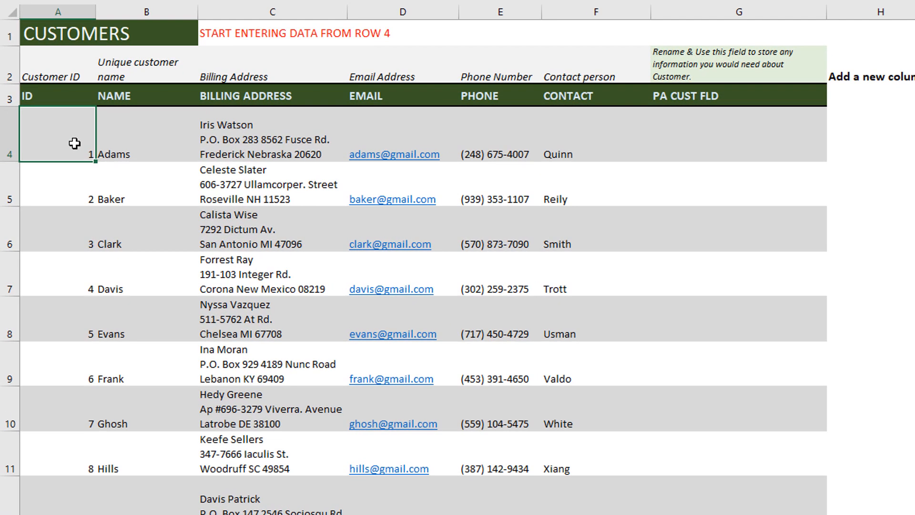
key(ctrl+Down)
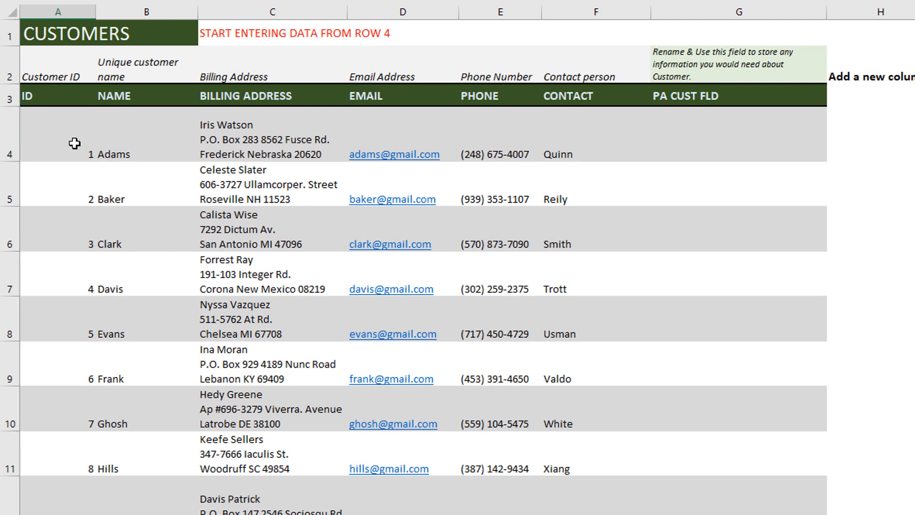
key(ctrl+Up)
click(141, 130)
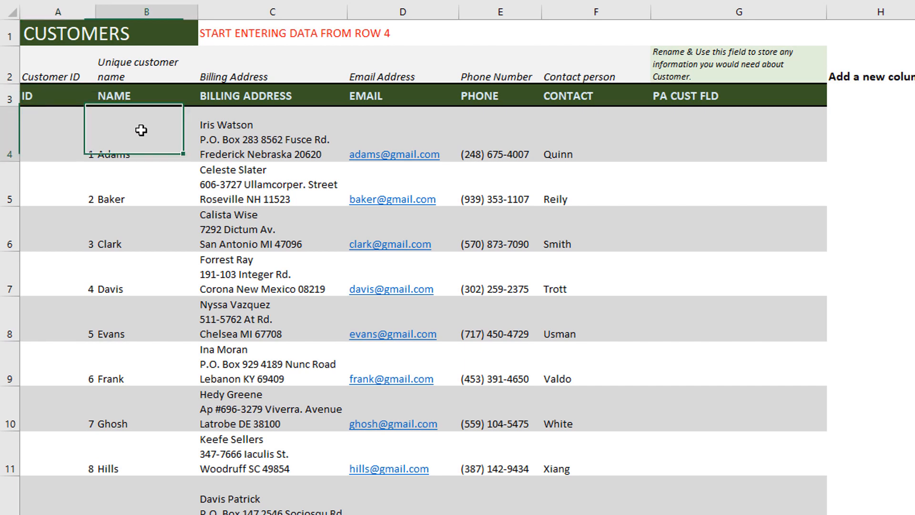
click(246, 128)
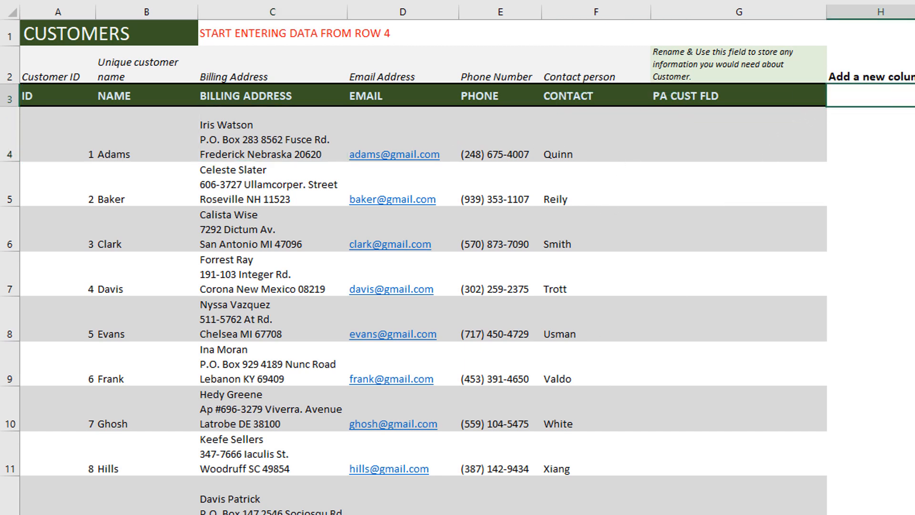
click(765, 101)
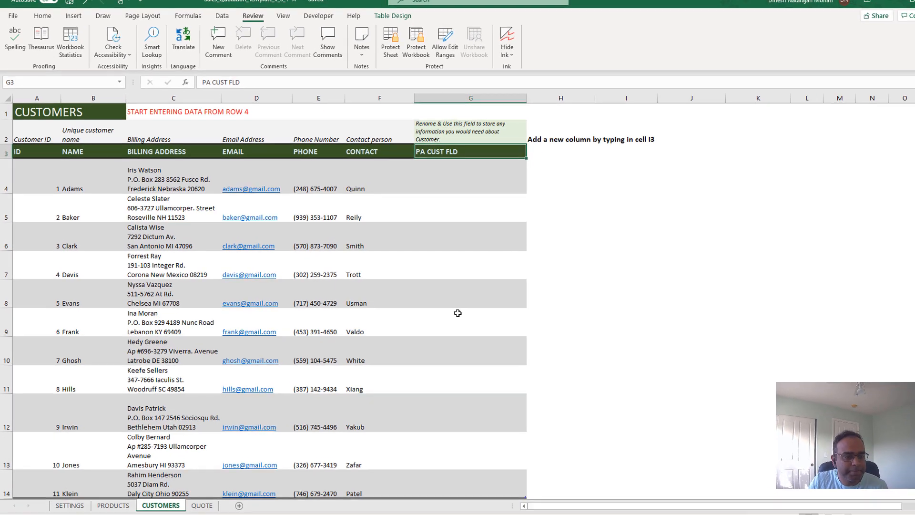
Step: On the Quote sheet, inspect the logo picture's options and the customer selection dropdown
click(190, 500)
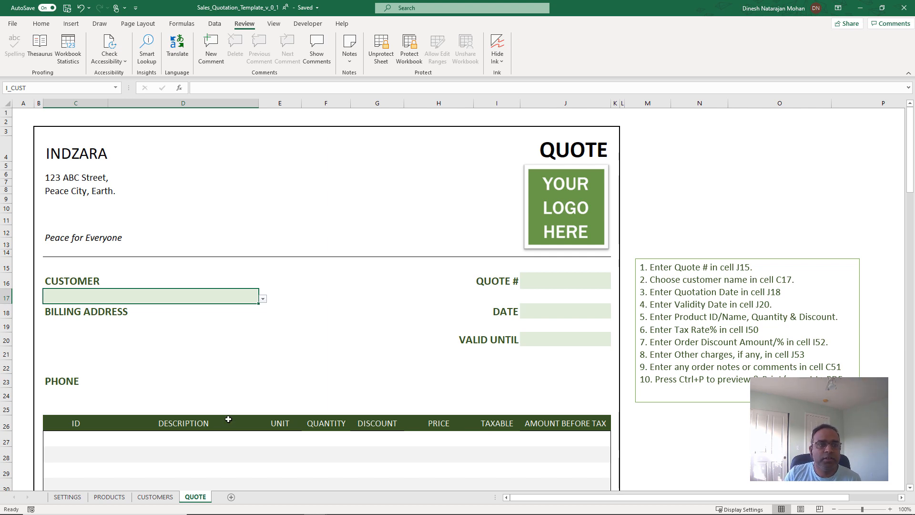
right_click(555, 193)
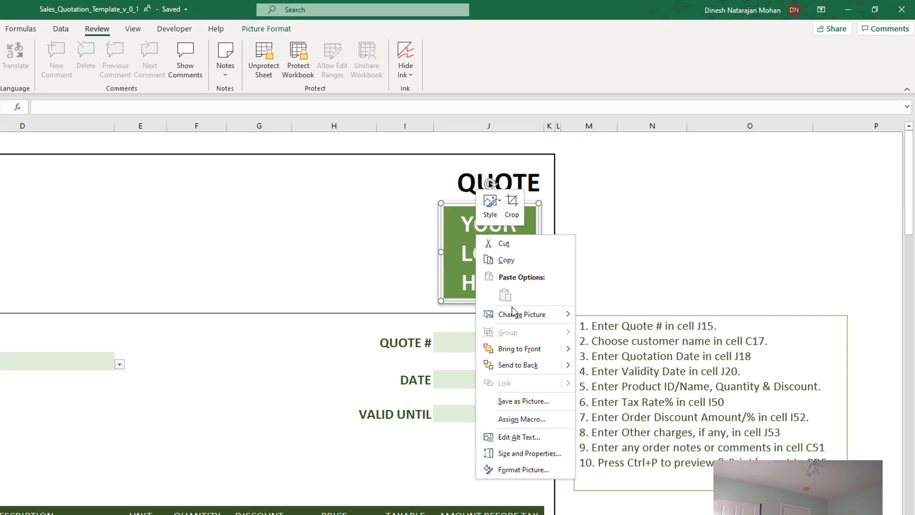
mouse_move(587, 263)
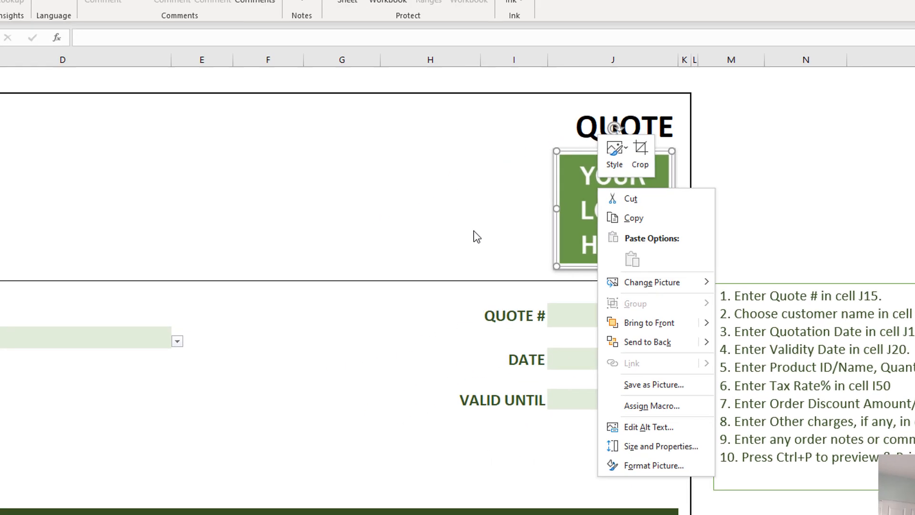
click(272, 319)
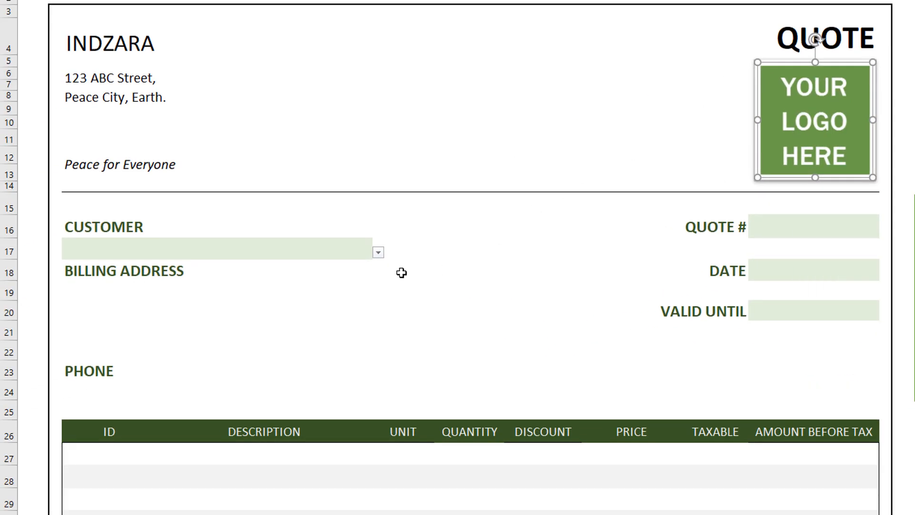
click(378, 252)
click(378, 253)
click(476, 225)
Step: Review the quote's line-item column headers, the amount header's before/after tax options, and the totals section
scroll(477, 224, down, 3)
scroll(477, 224, down, 1)
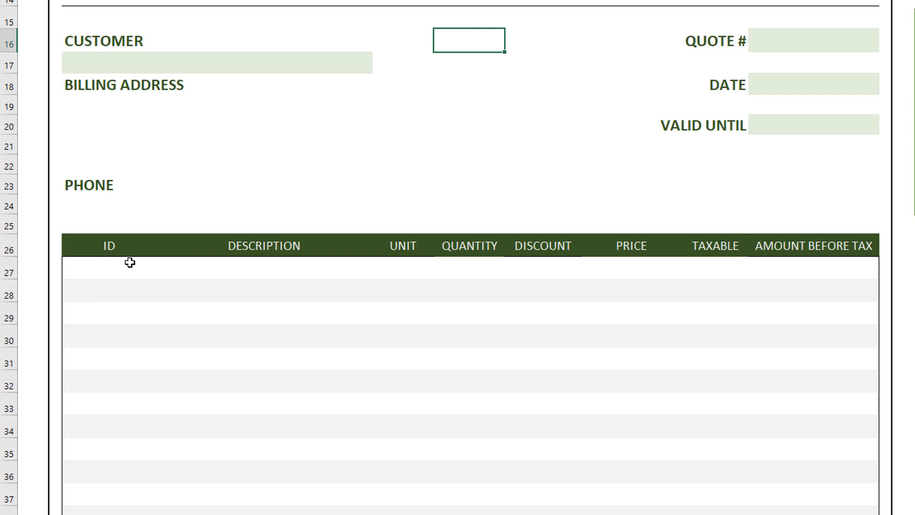
click(108, 245)
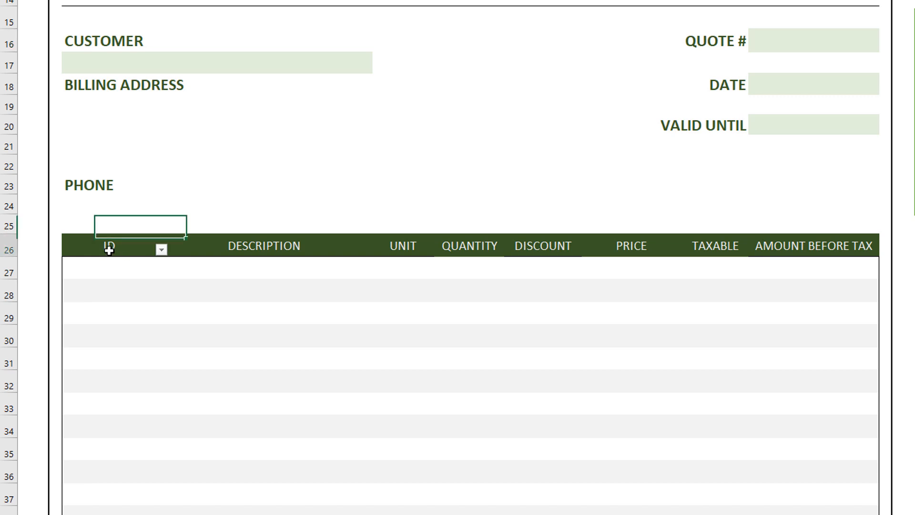
click(252, 246)
click(404, 246)
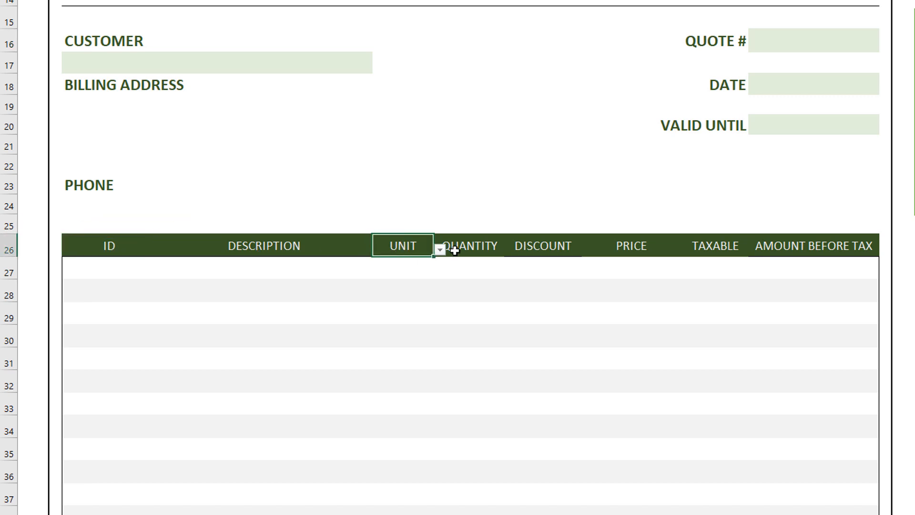
click(478, 249)
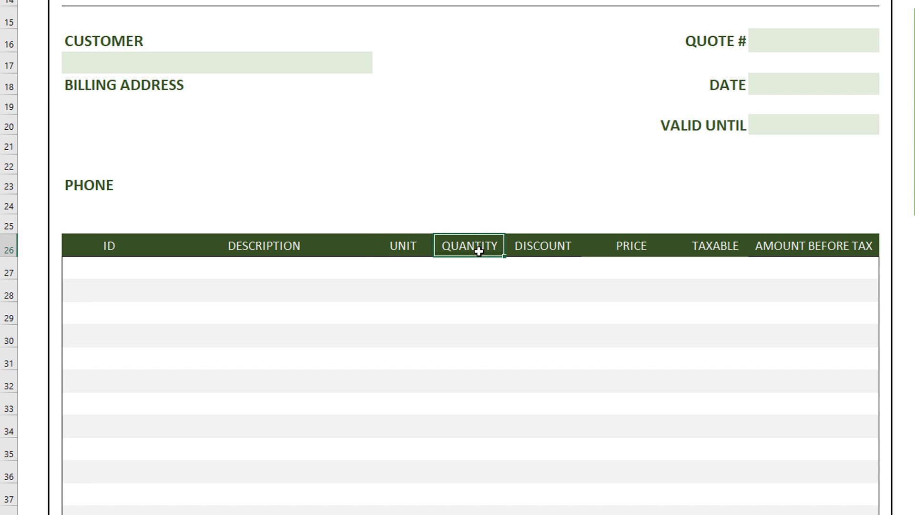
click(551, 247)
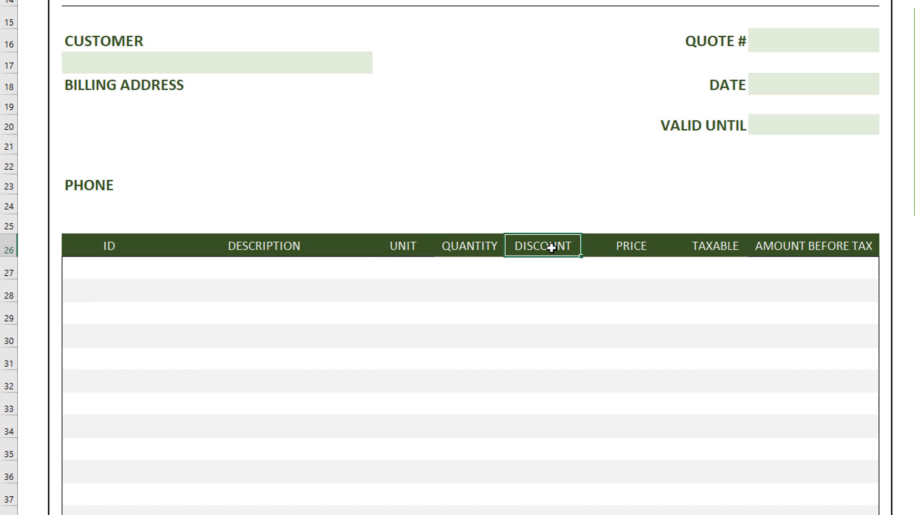
click(631, 239)
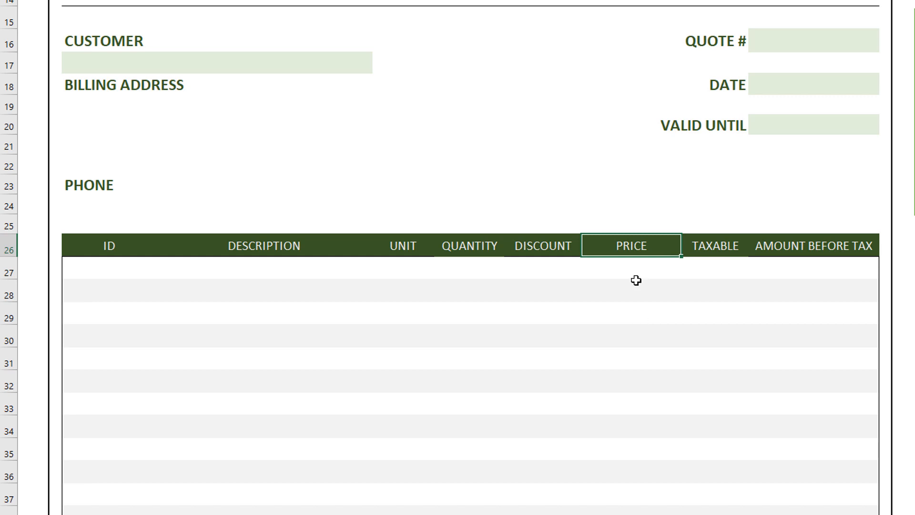
click(725, 250)
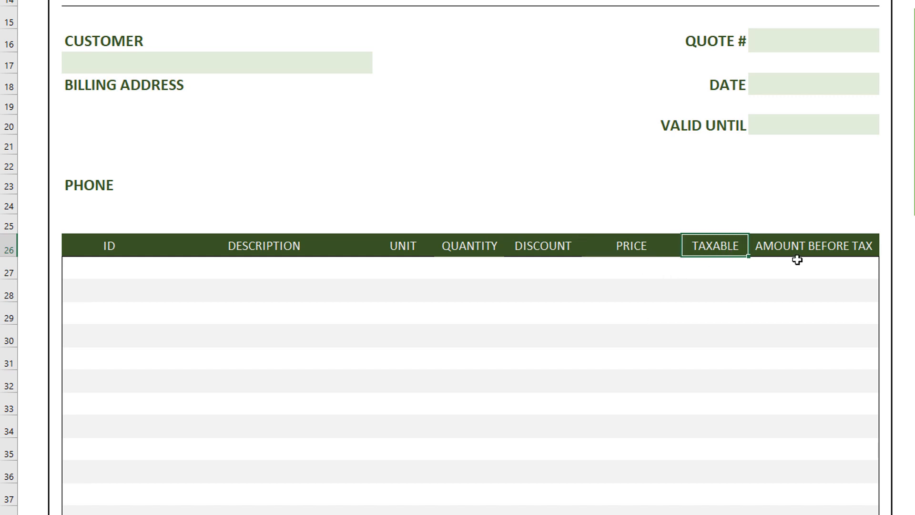
click(875, 247)
click(885, 251)
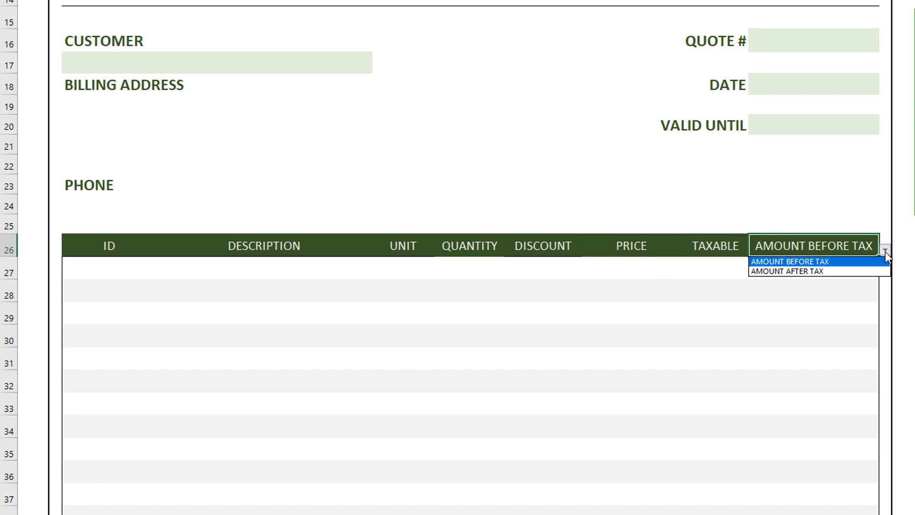
click(862, 248)
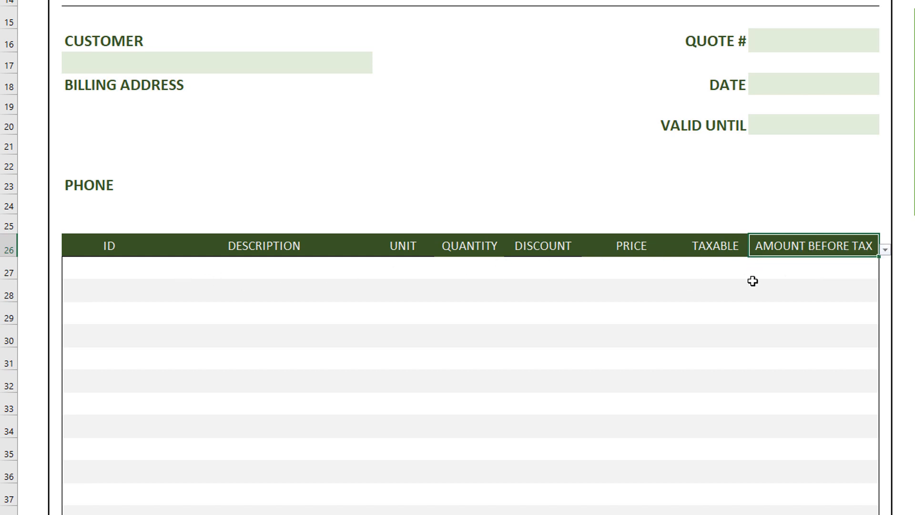
scroll(753, 281, down, 4)
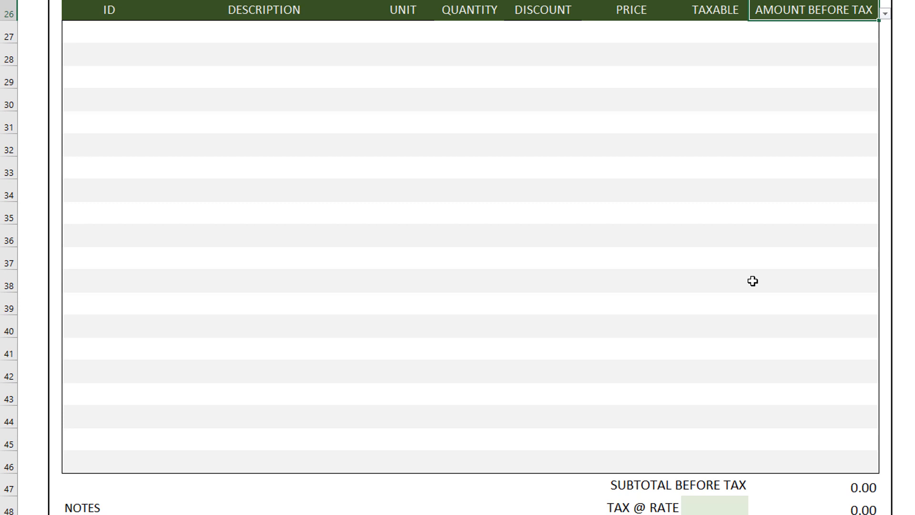
scroll(752, 281, down, 1)
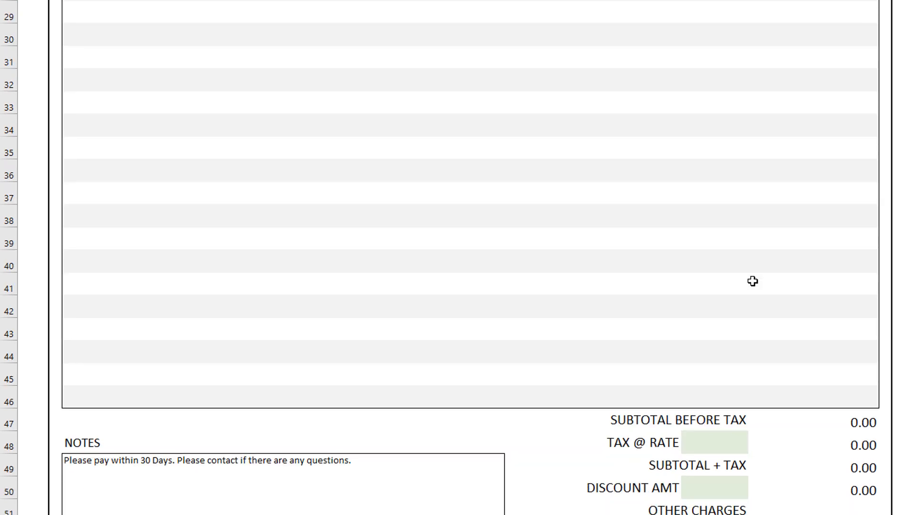
Step: Set the tax rate in the totals section to 10%
scroll(753, 281, down, 2)
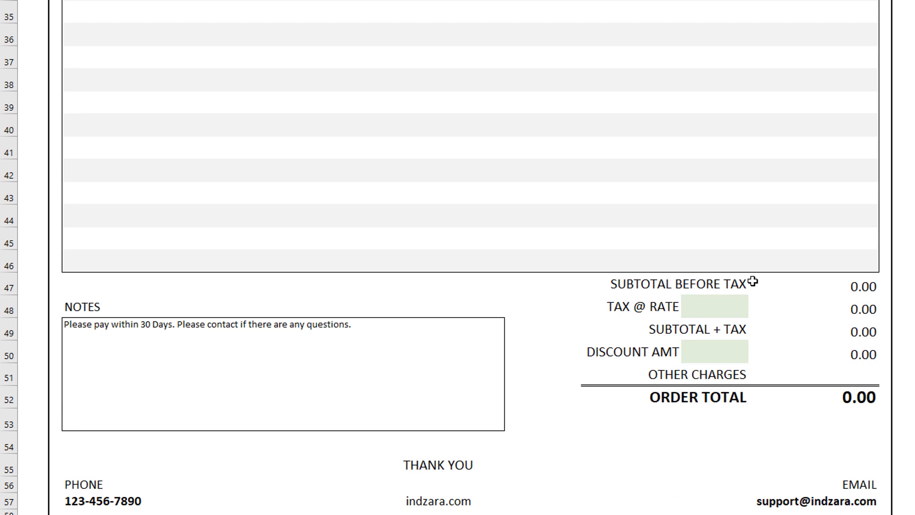
click(736, 302)
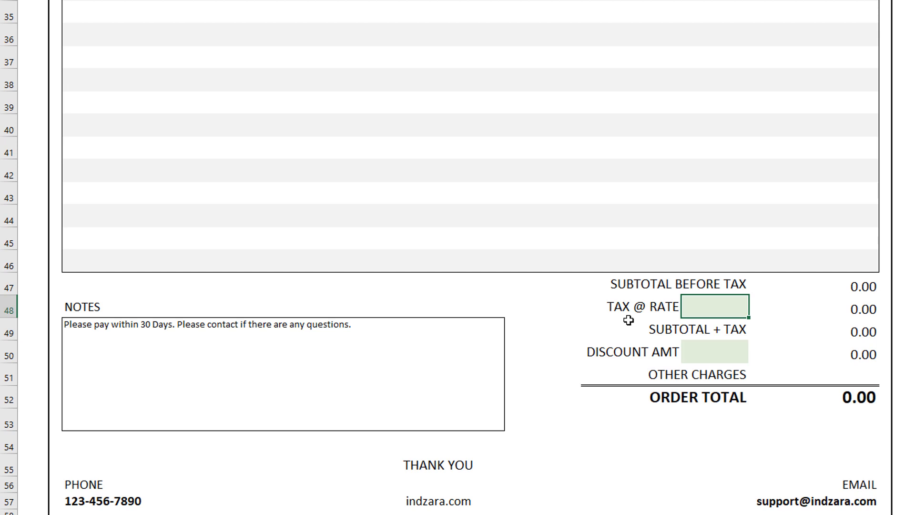
text(10)
key(Return)
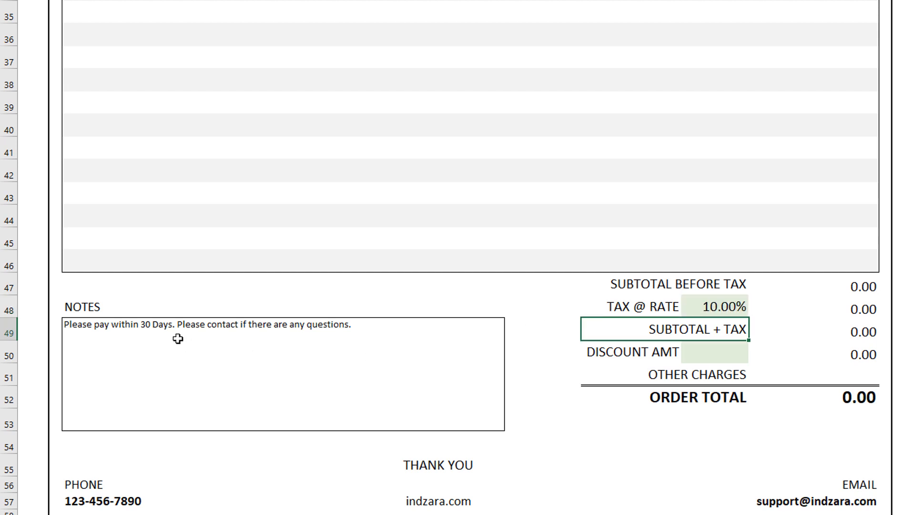
Step: Select the notes box below the line items and return to the top of the quote
click(164, 329)
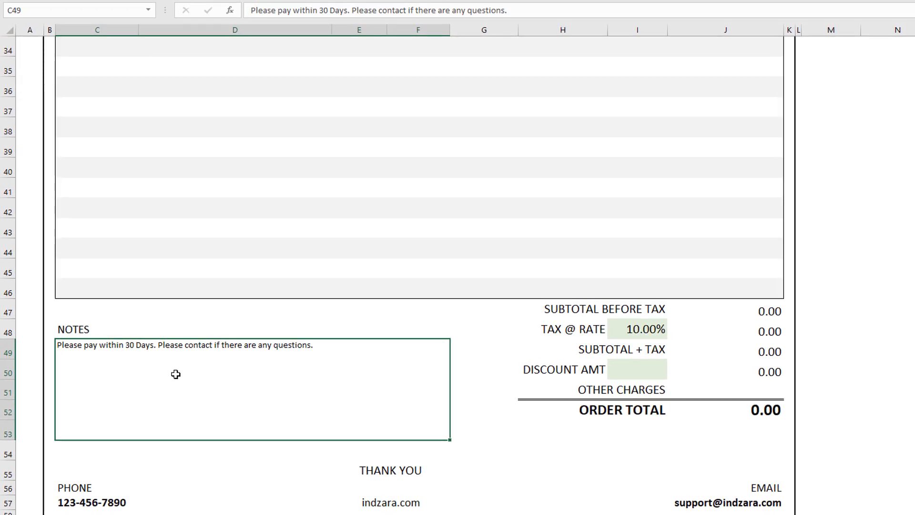
scroll(176, 374, up, 9)
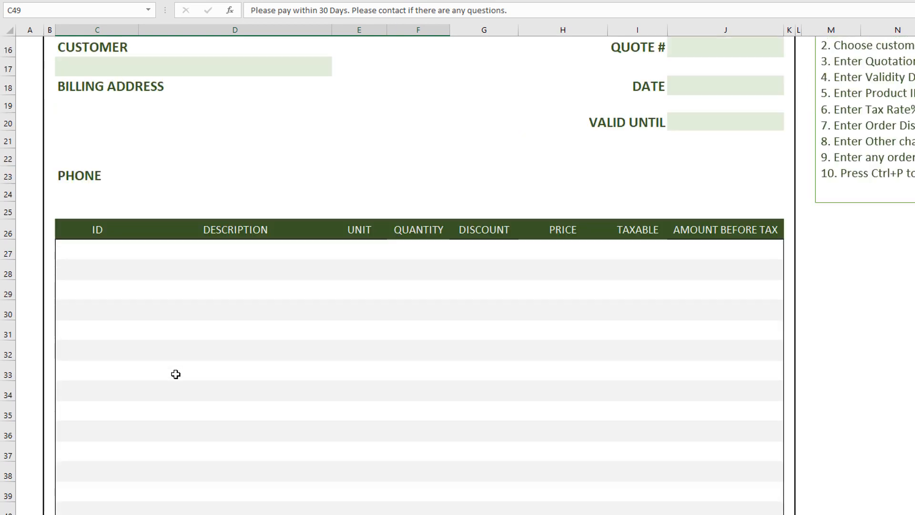
scroll(176, 374, up, 3)
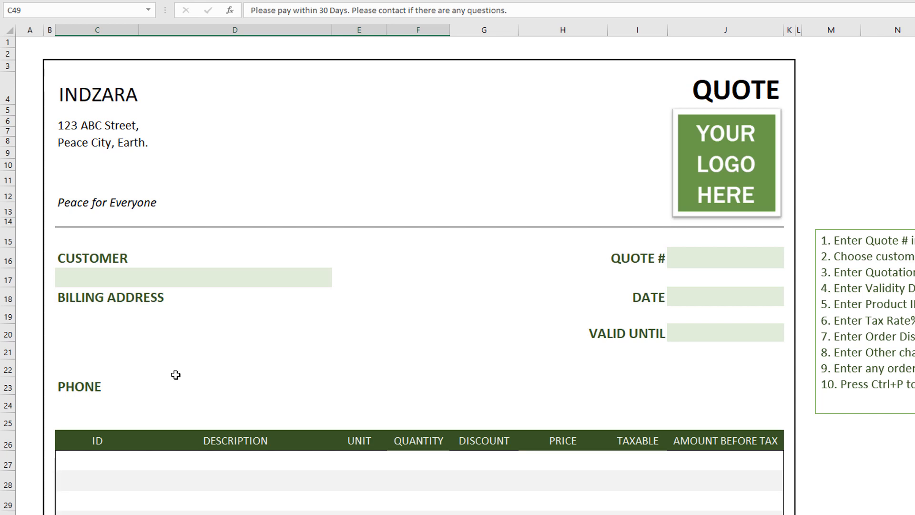
Step: Go to the named range CURR and format it as Currency with the $ symbol and 2 decimal places
key(F5)
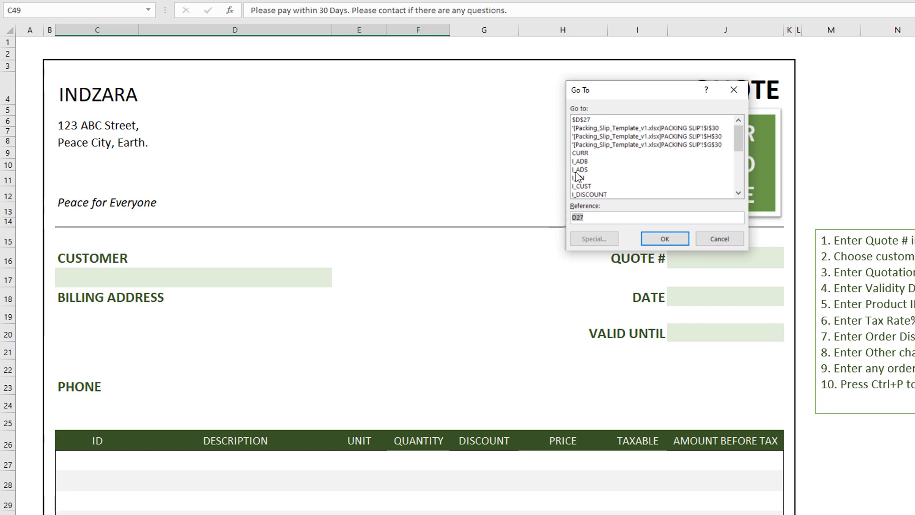
click(588, 153)
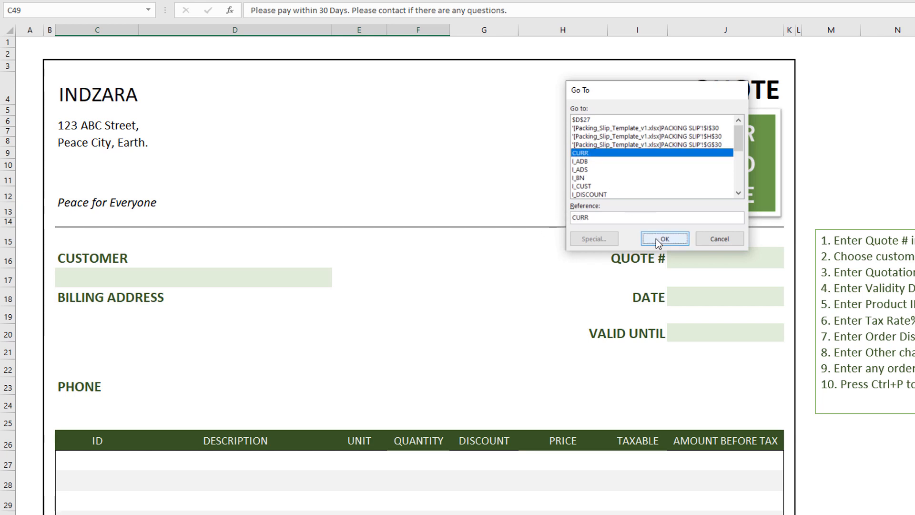
click(656, 238)
scroll(571, 249, down, 2)
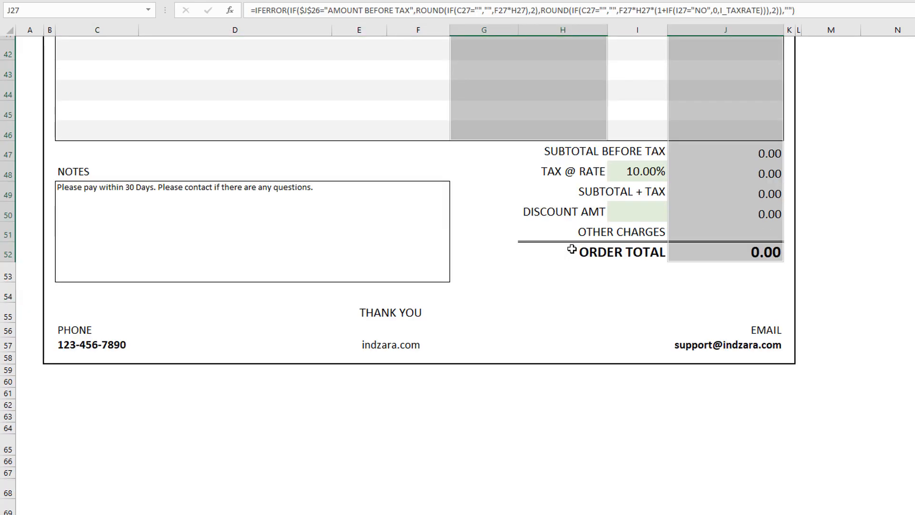
scroll(572, 249, up, 7)
scroll(572, 249, up, 1)
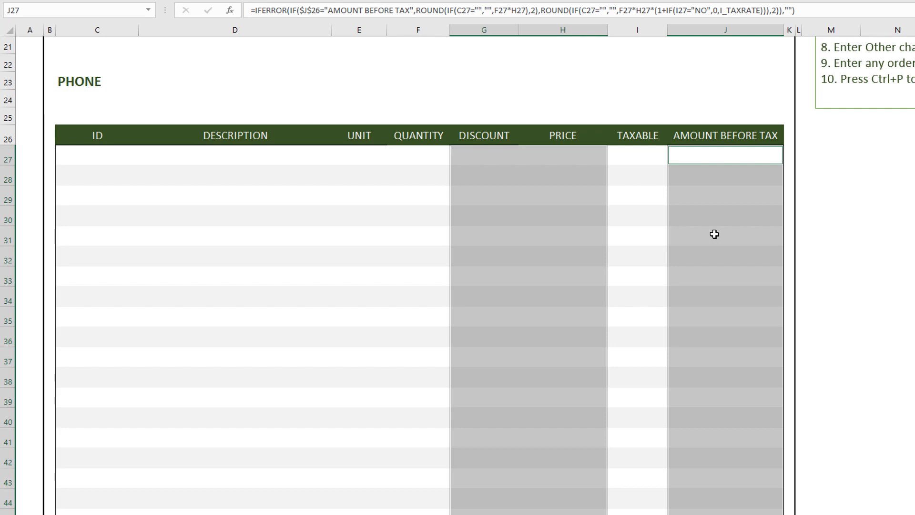
key(ctrl+1)
click(530, 46)
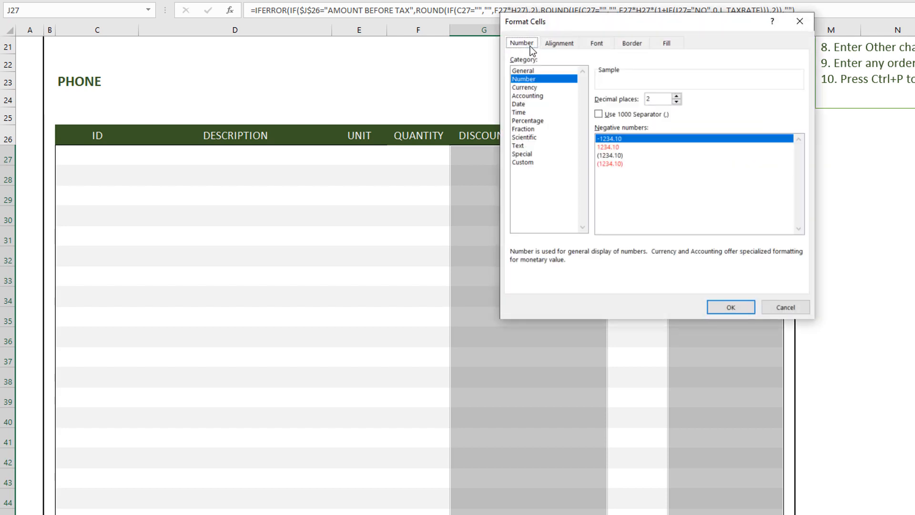
click(546, 88)
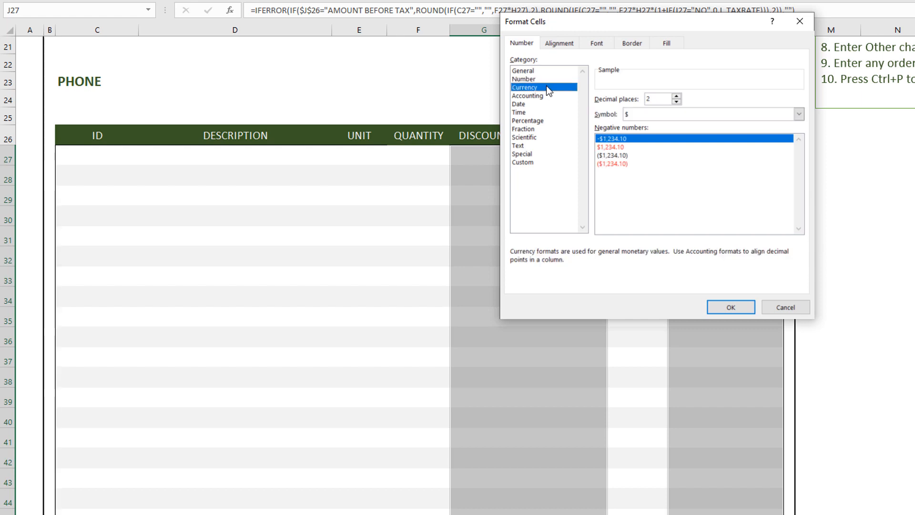
click(676, 114)
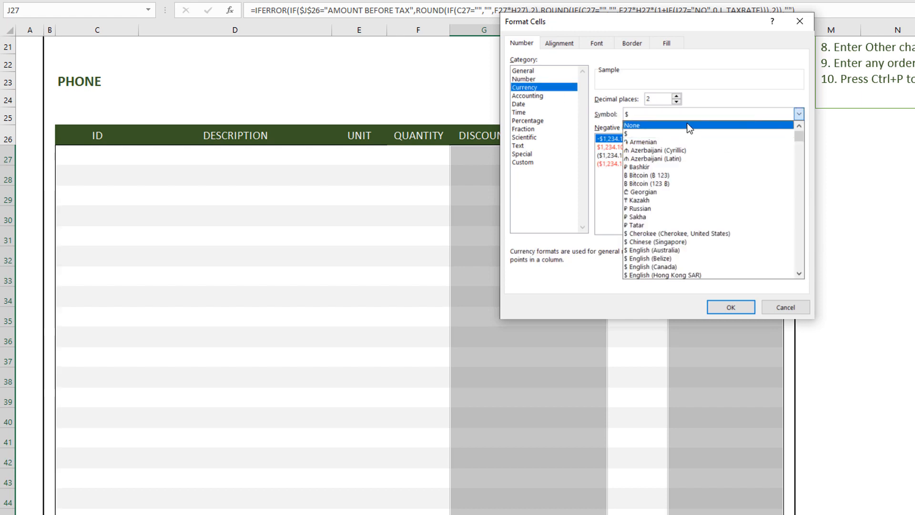
click(686, 119)
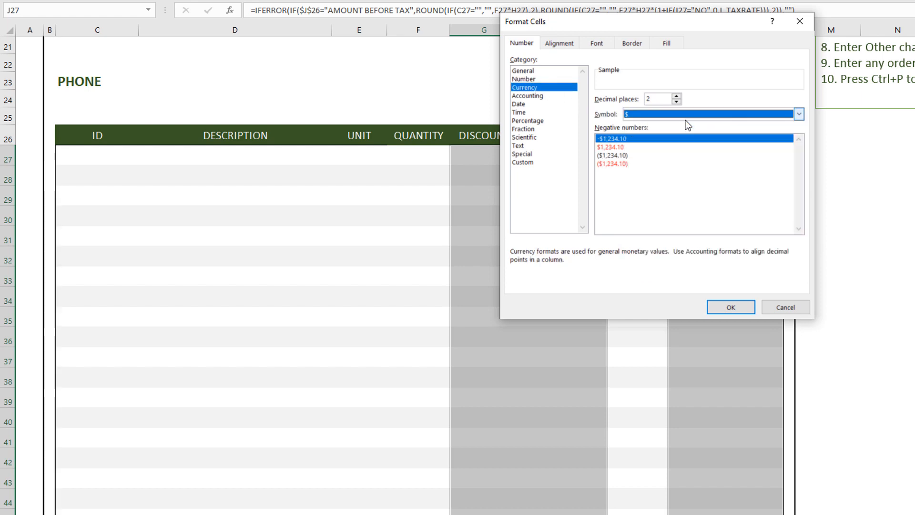
click(729, 308)
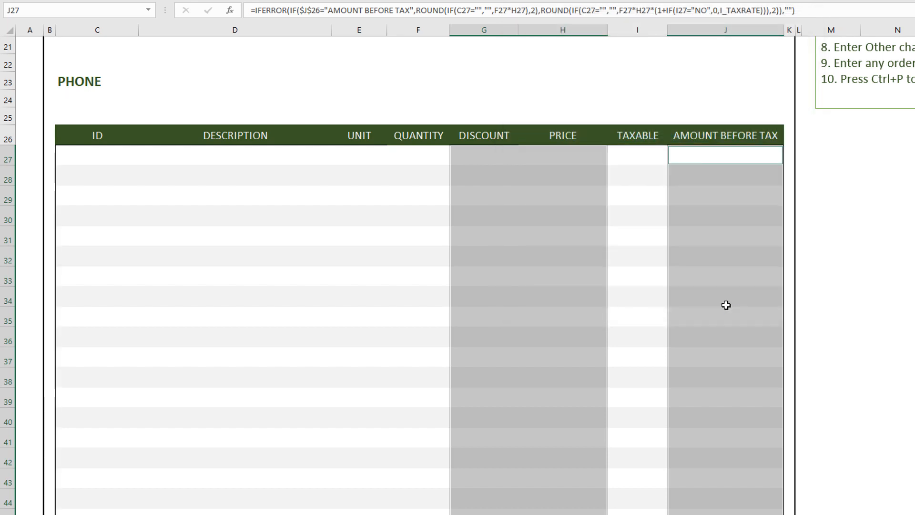
Step: Create a copy of the QUOTE sheet placed at the end of the workbook
scroll(724, 304, up, 4)
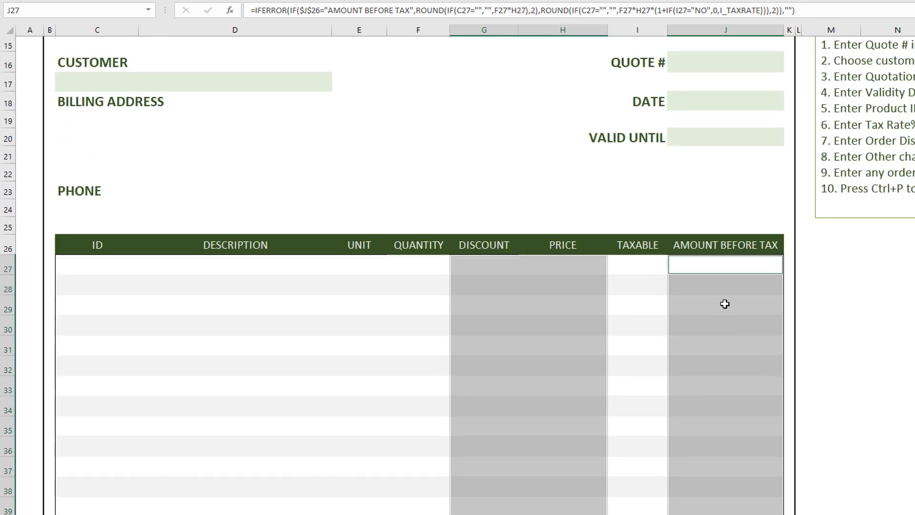
scroll(725, 304, up, 1)
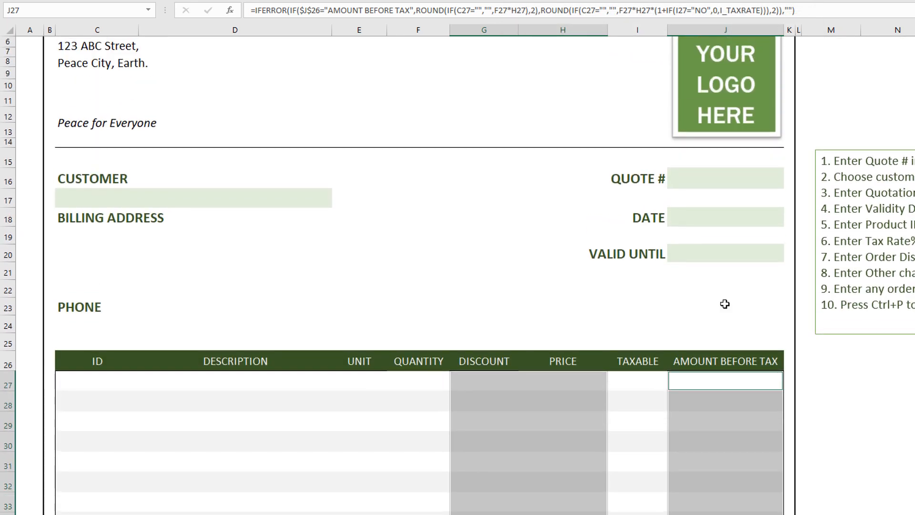
click(820, 376)
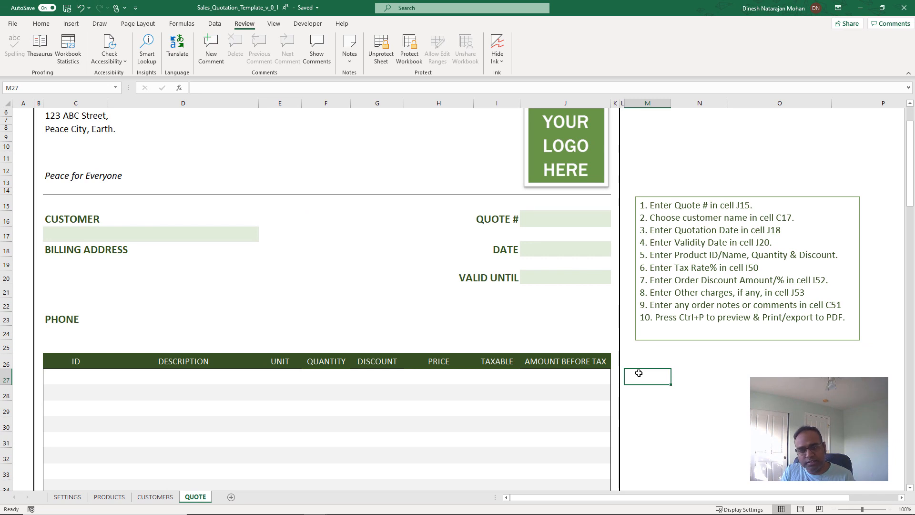
scroll(639, 373, up, 1)
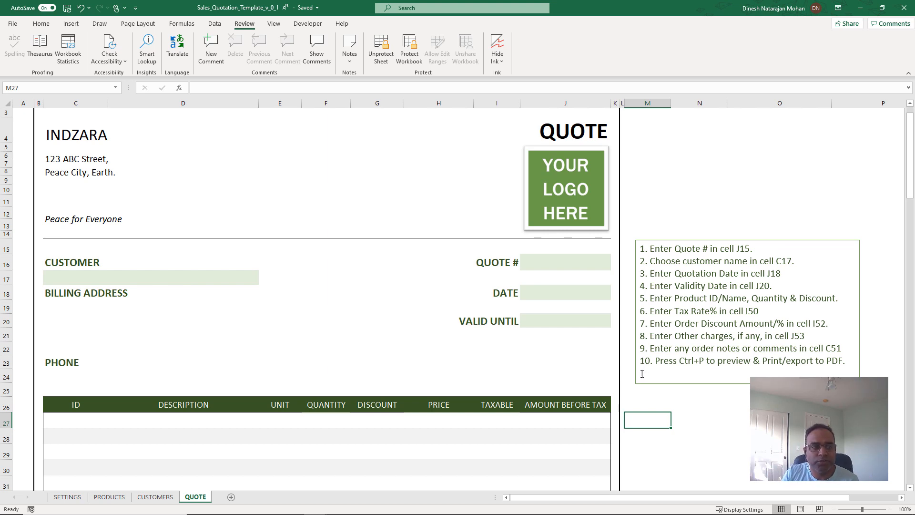
right_click(204, 499)
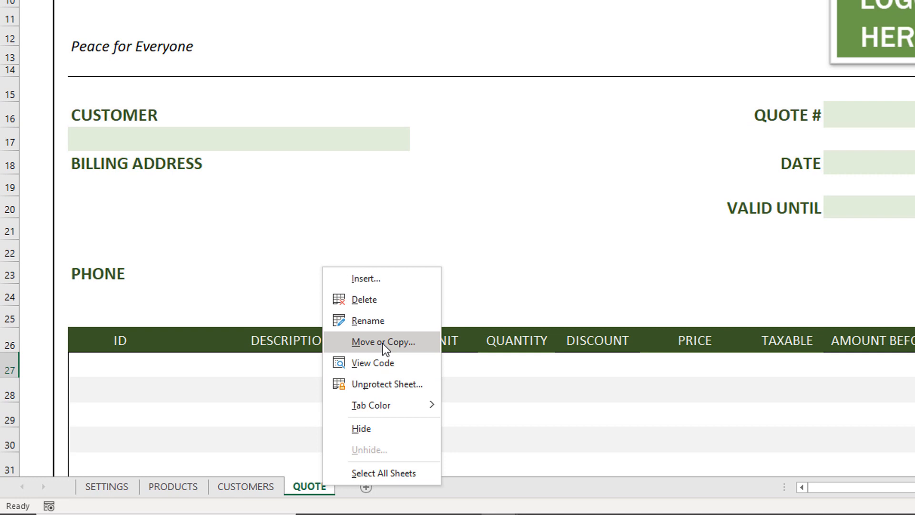
click(382, 343)
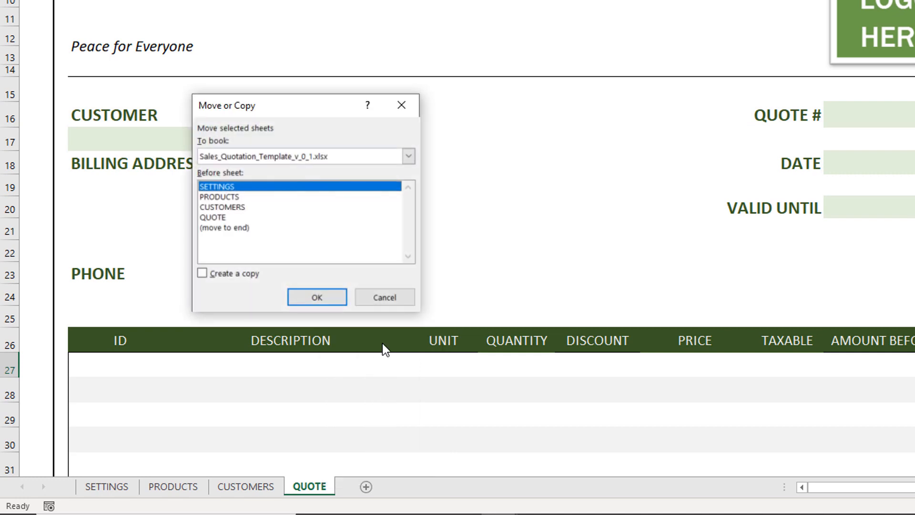
click(242, 227)
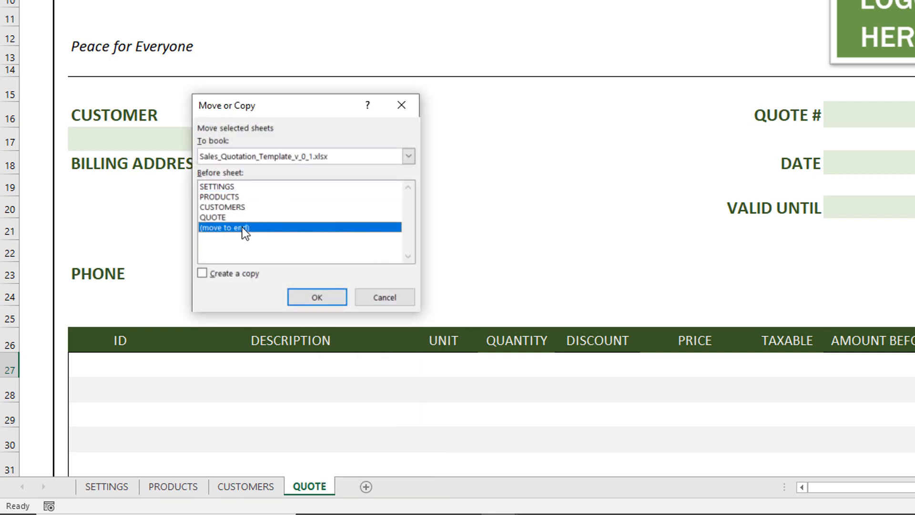
click(238, 274)
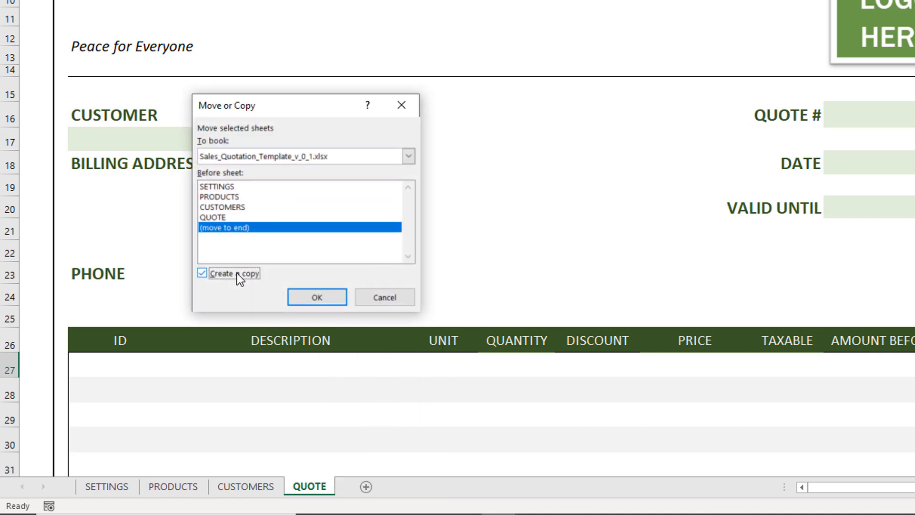
click(302, 292)
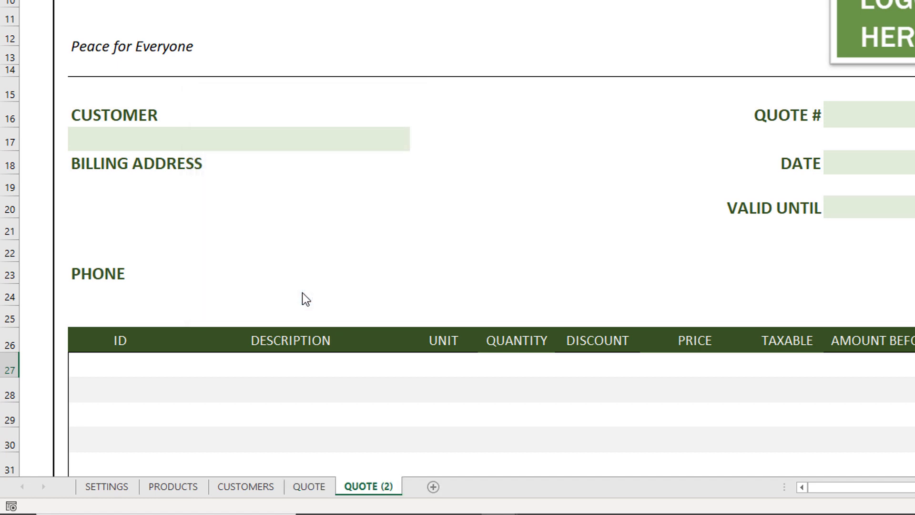
Step: Rename the copied sheet as QUOTE_1
double_click(389, 484)
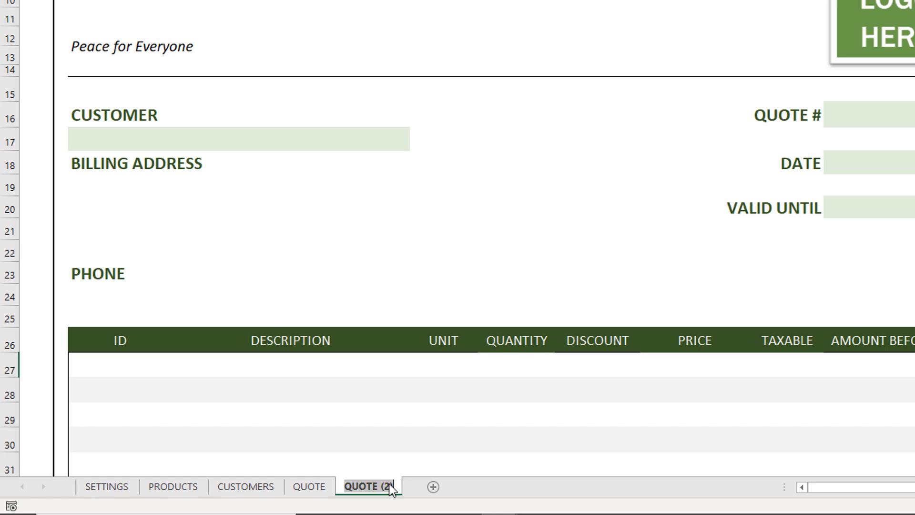
key(End)
key(BackSpace)
key(BackSpace)
key(BackSpace)
key(BackSpace)
text(_1)
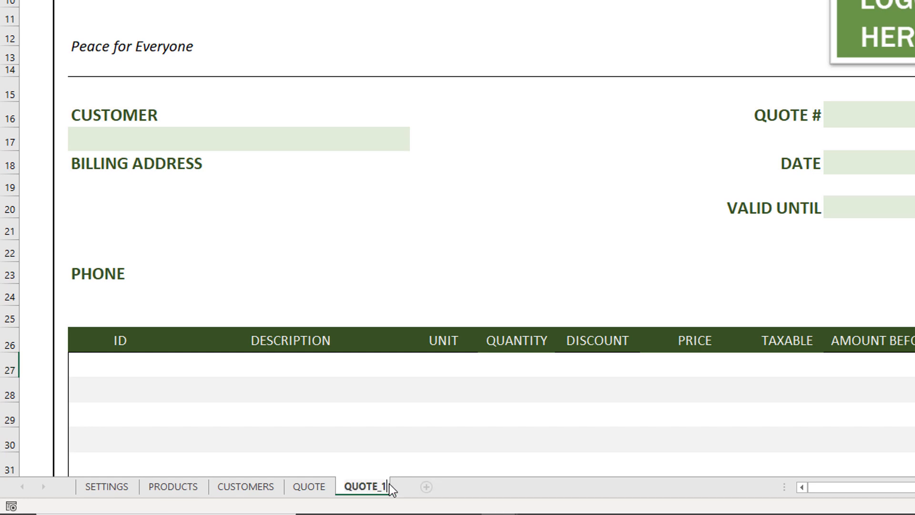
key(Return)
Step: Rename the copied sheet as 1
key(BackSpace)
key(BackSpace)
key(BackSpace)
key(BackSpace)
key(BackSpace)
key(BackSpace)
key(BackSpace)
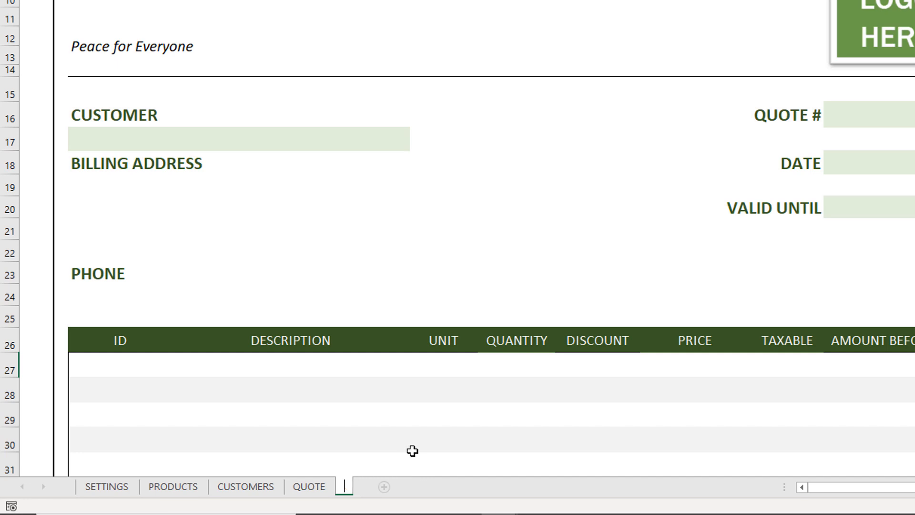
text(1)
key(Return)
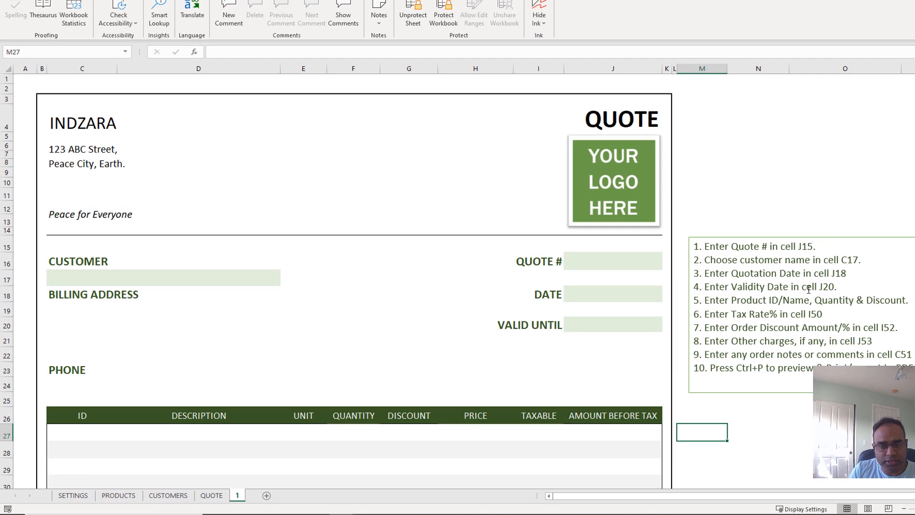
Step: Enter 1 as the quote number on the new sheet
click(267, 276)
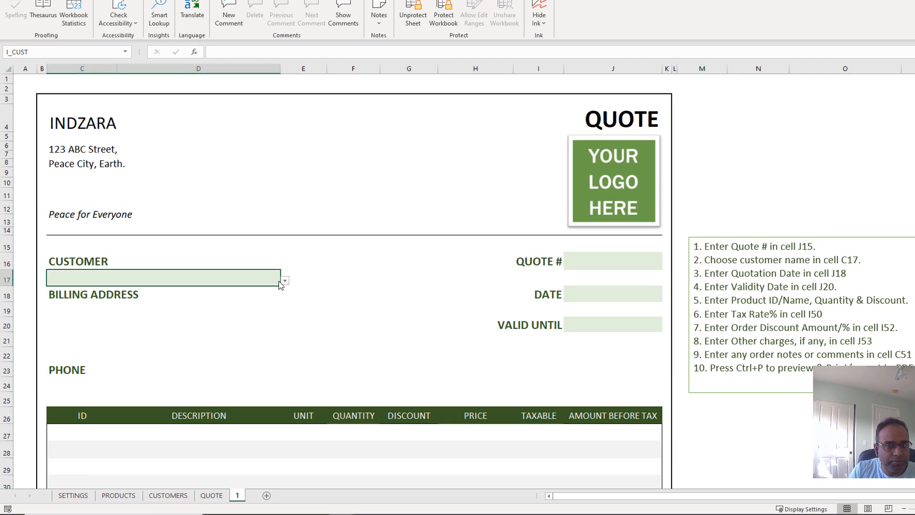
click(595, 261)
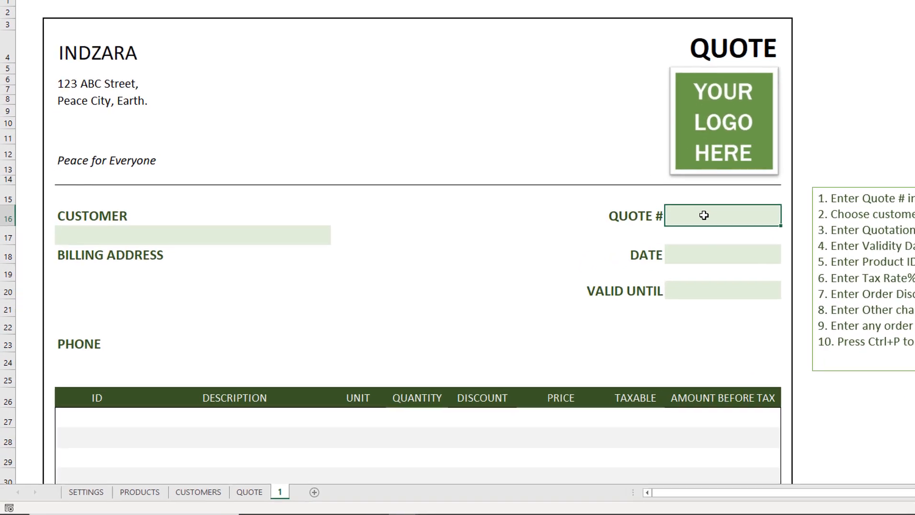
text(1)
key(Return)
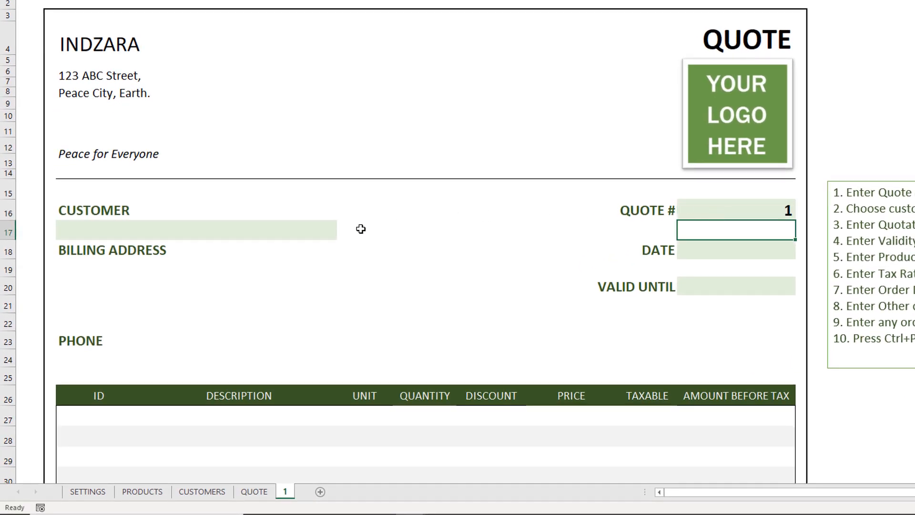
Step: Choose a customer from the customer dropdown to fill in the billing address and phone
click(328, 225)
click(342, 233)
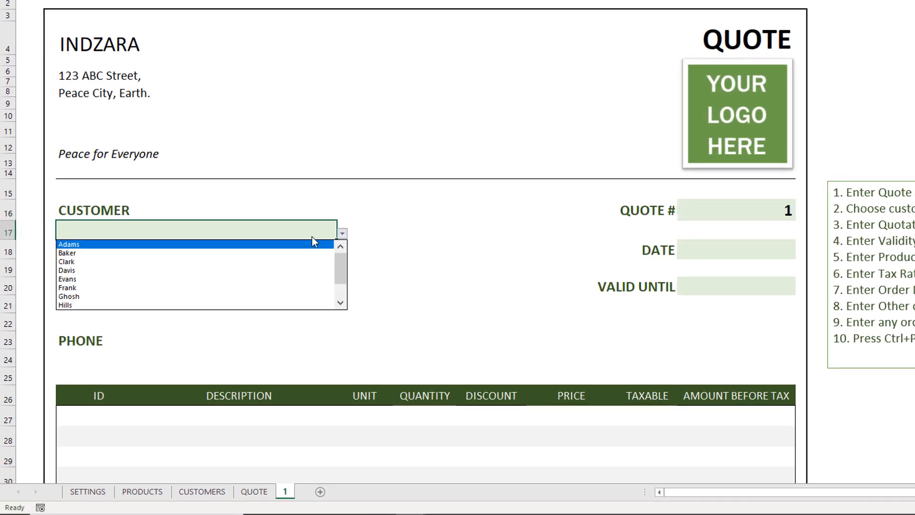
click(290, 253)
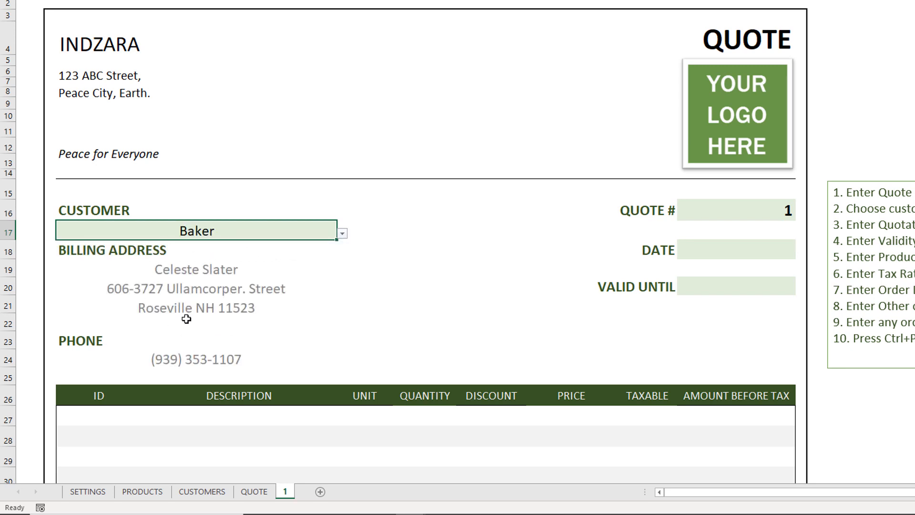
Step: Switch the customer contact label from PHONE to EMAIL and back to PHONE
click(151, 333)
click(119, 338)
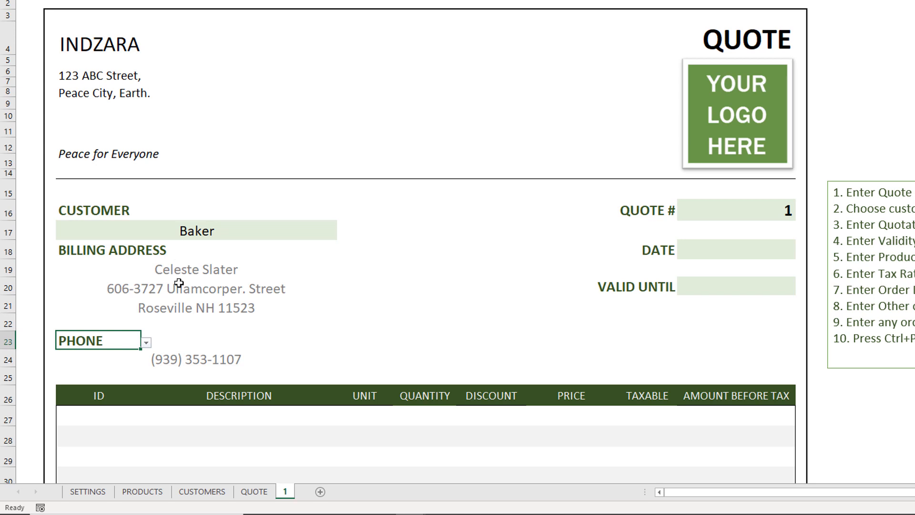
click(146, 342)
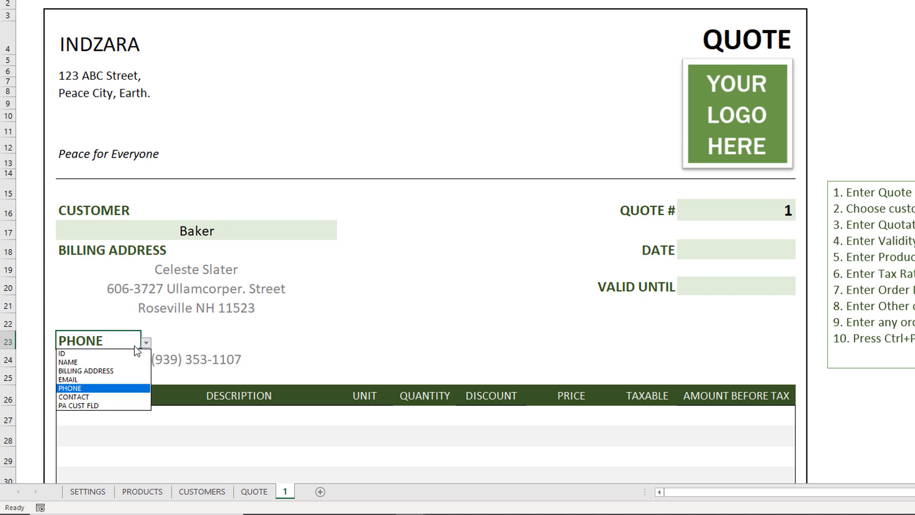
click(121, 380)
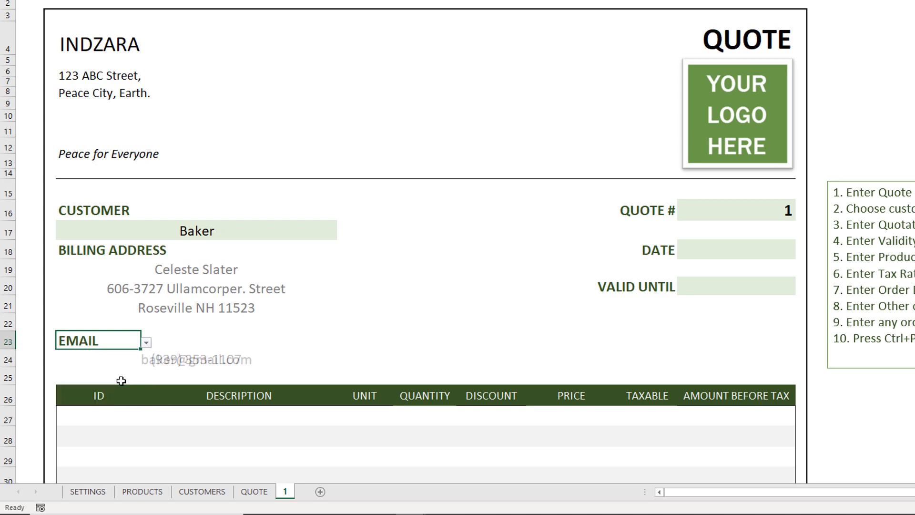
click(147, 342)
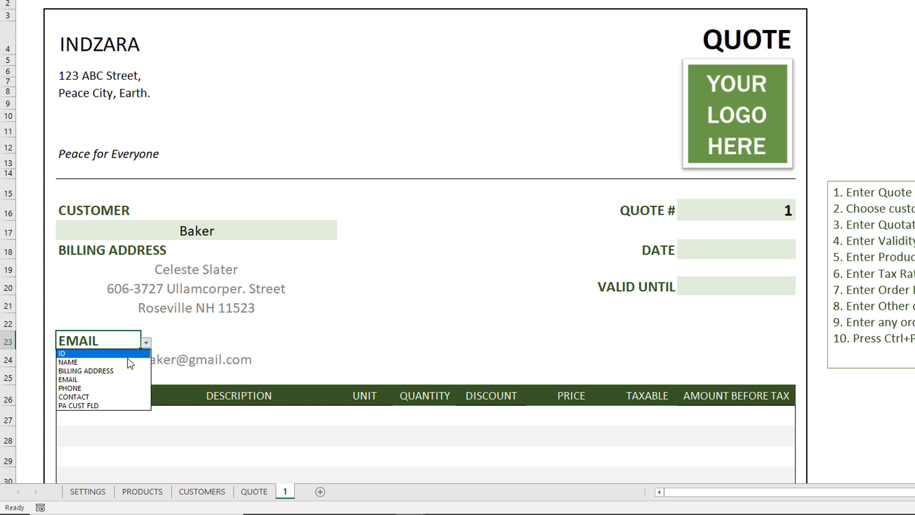
click(117, 387)
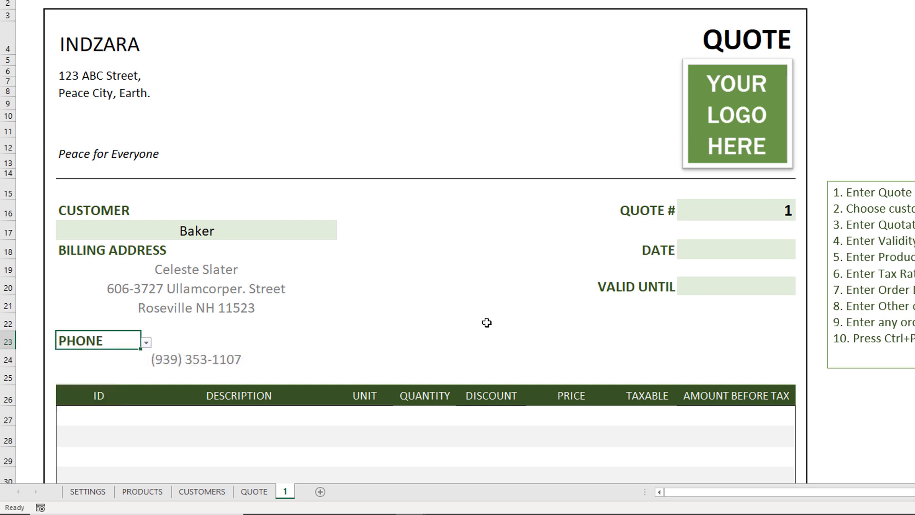
Step: Enter 15-Feb-2021 as the quote date
click(746, 252)
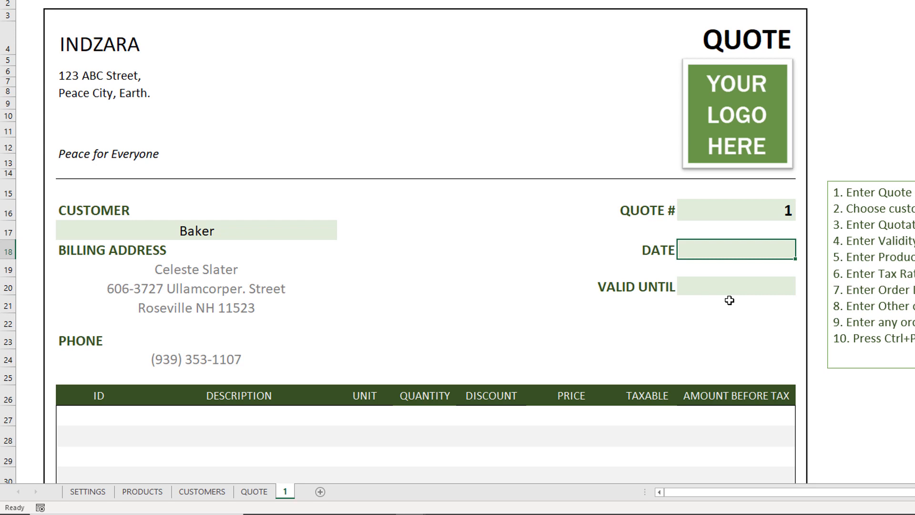
text(2/15/2021)
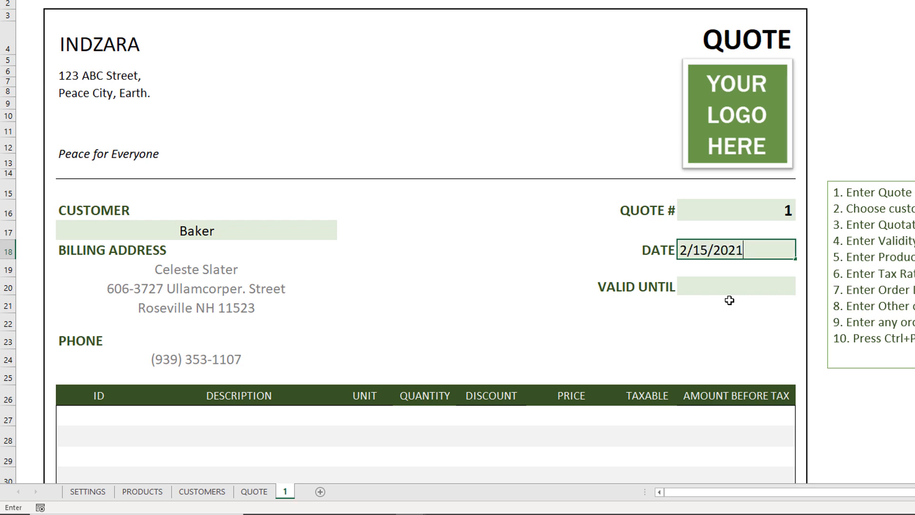
key(Return)
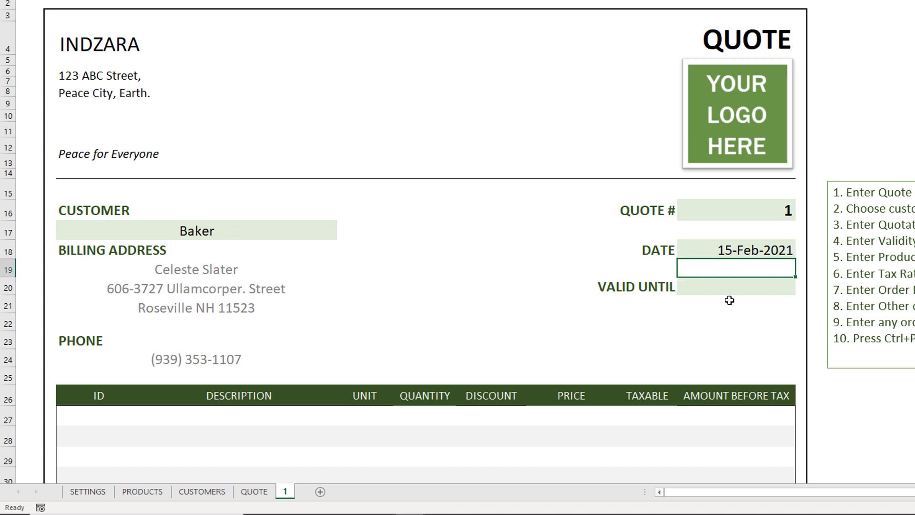
Step: Enter 3/15/2021 as the valid-until date
click(734, 289)
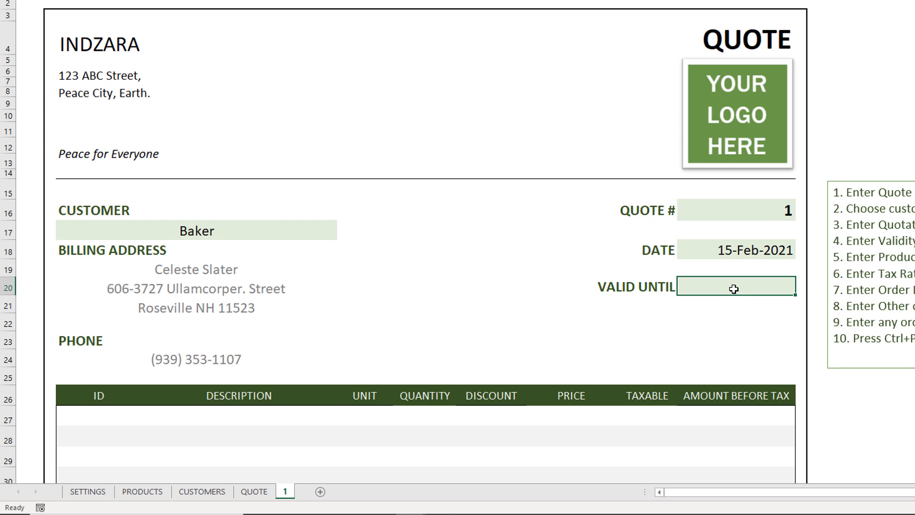
text(3/15/2021)
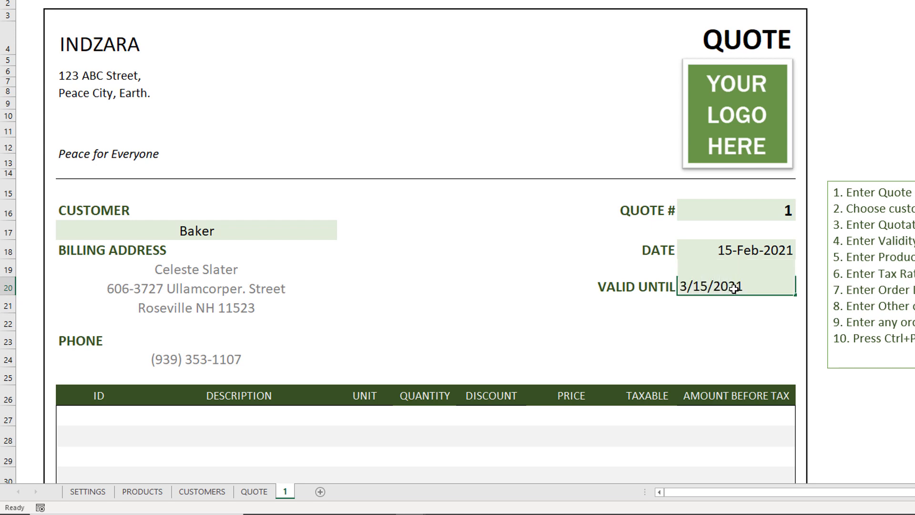
key(Return)
Step: Choose product ID 2 on the first line of the item table
scroll(734, 289, down, 2)
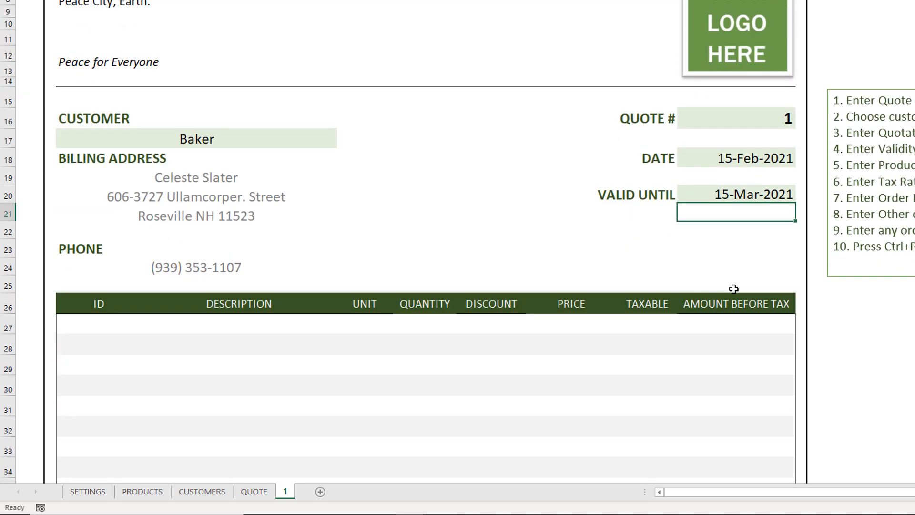
scroll(733, 289, down, 1)
scroll(734, 289, down, 1)
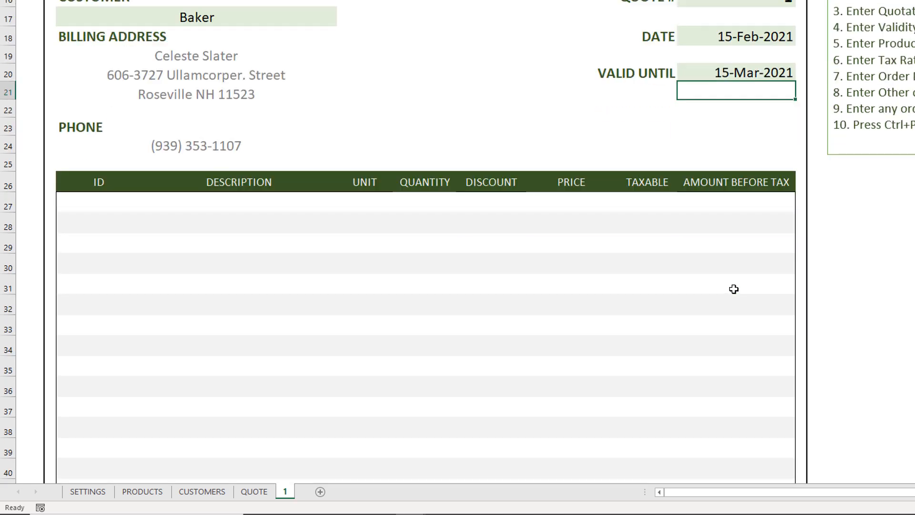
click(103, 200)
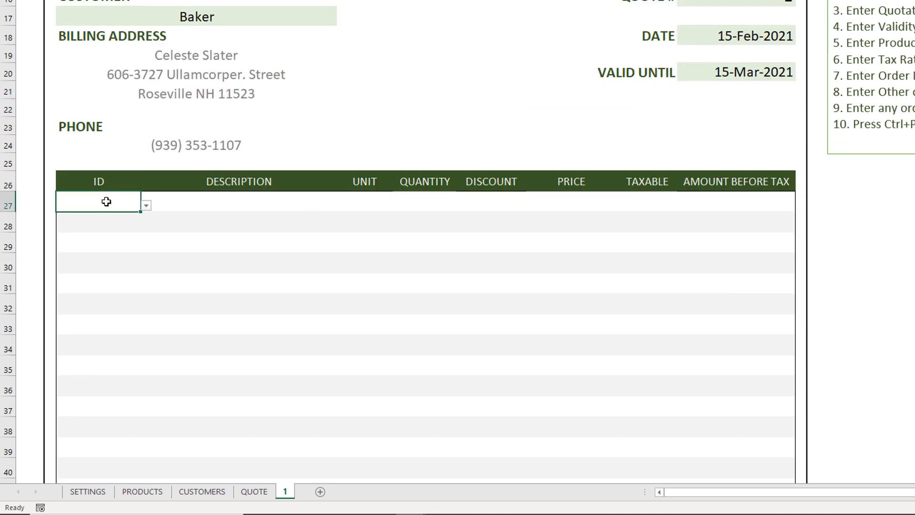
click(145, 205)
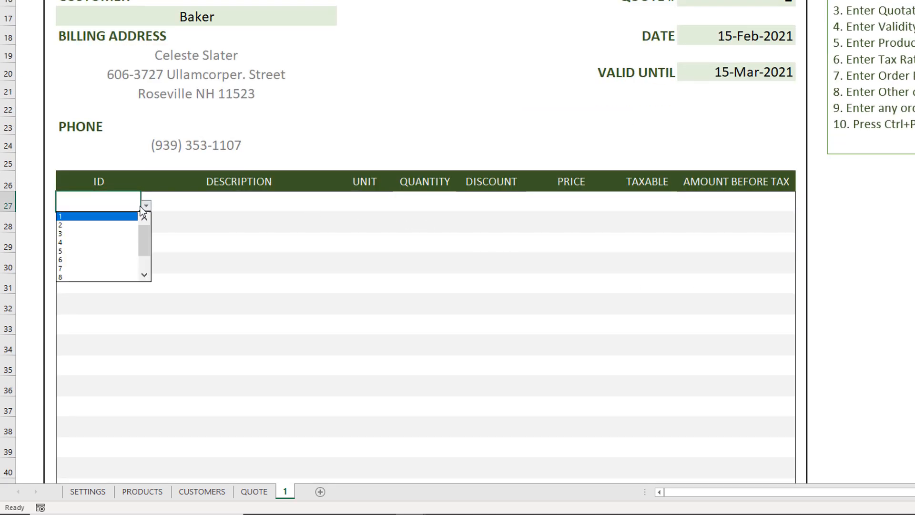
click(126, 226)
click(126, 226)
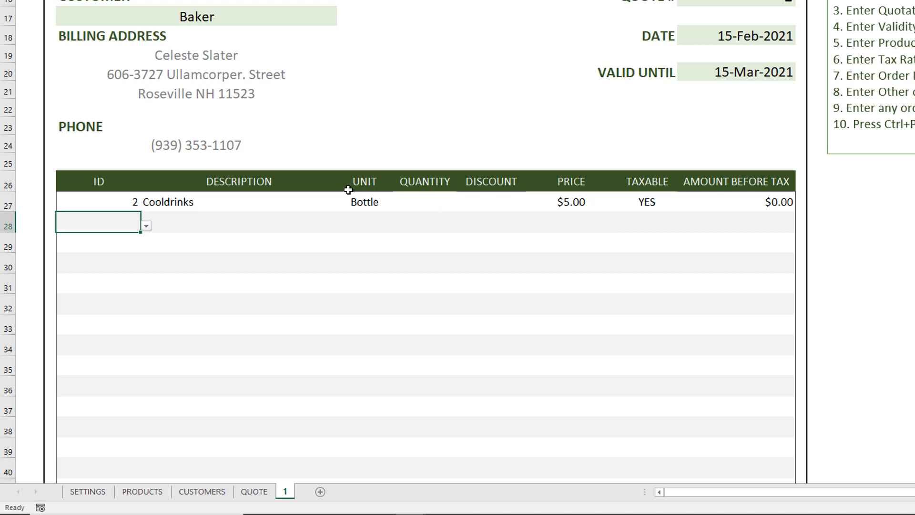
Step: Change the UNIT column heading of the item table to NAME
click(373, 185)
click(397, 185)
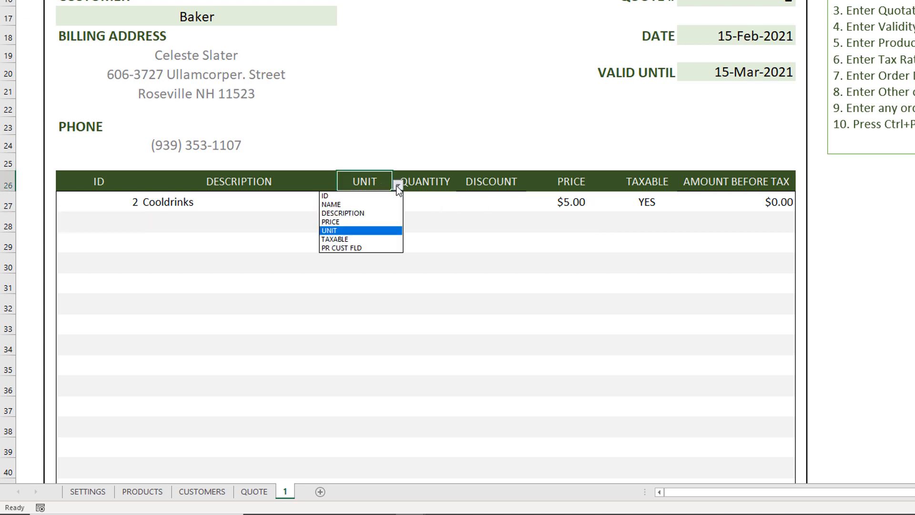
click(386, 203)
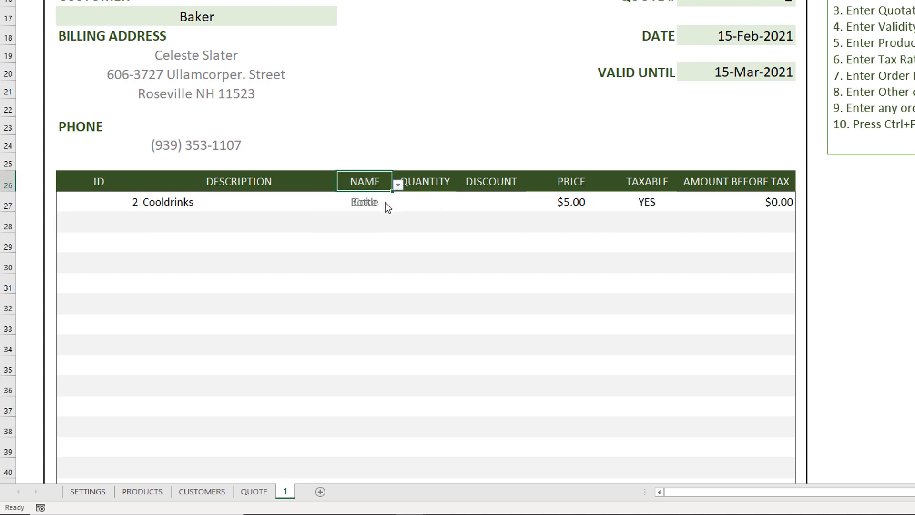
key(Down)
click(370, 223)
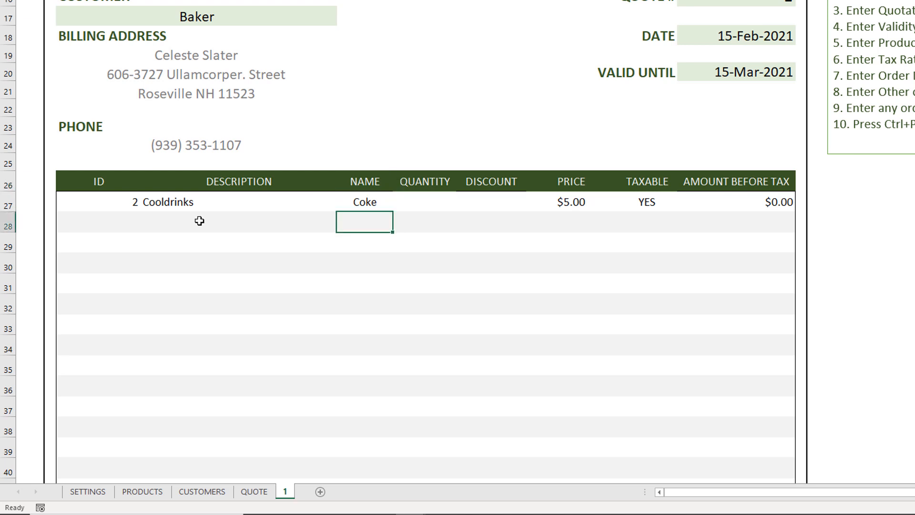
Step: Choose product ID 4 on the second line of the item table
click(113, 221)
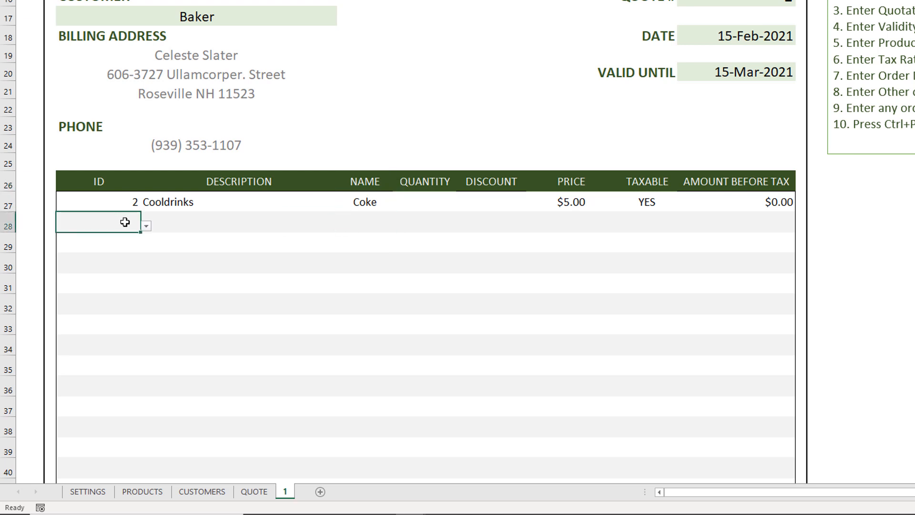
click(146, 227)
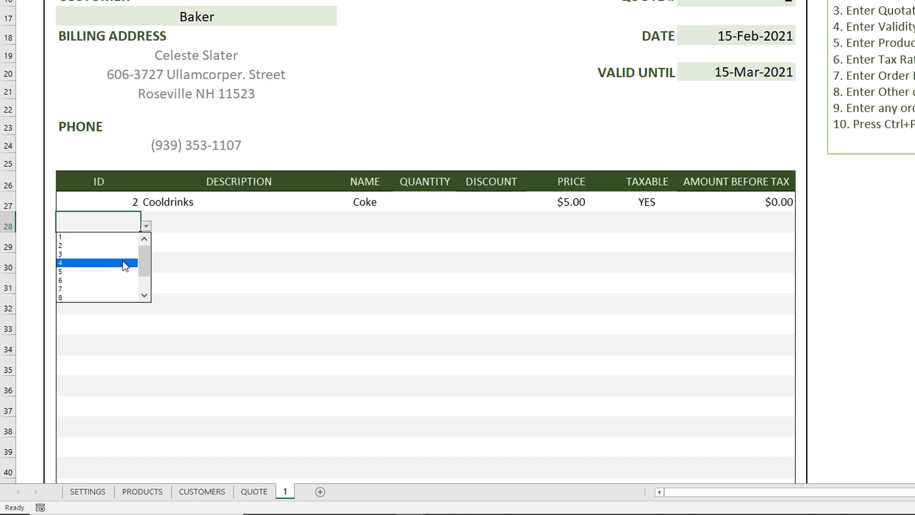
click(123, 262)
click(214, 229)
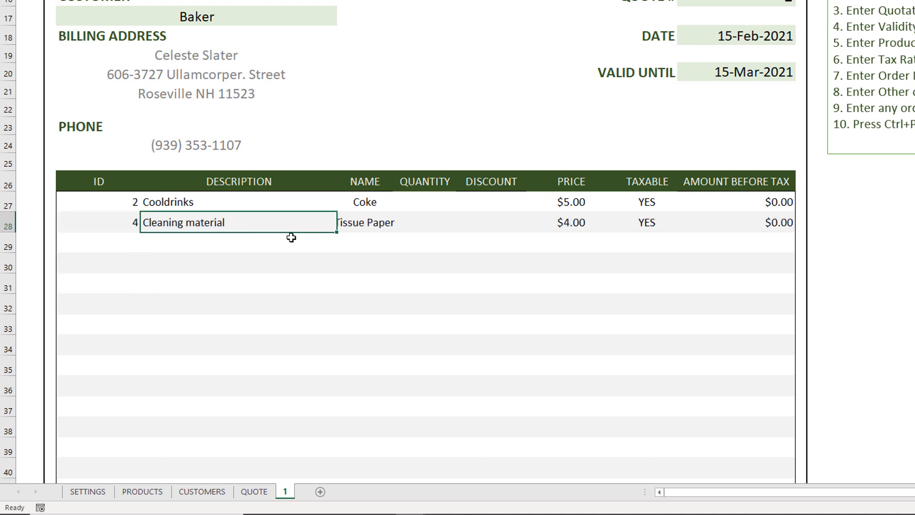
click(379, 226)
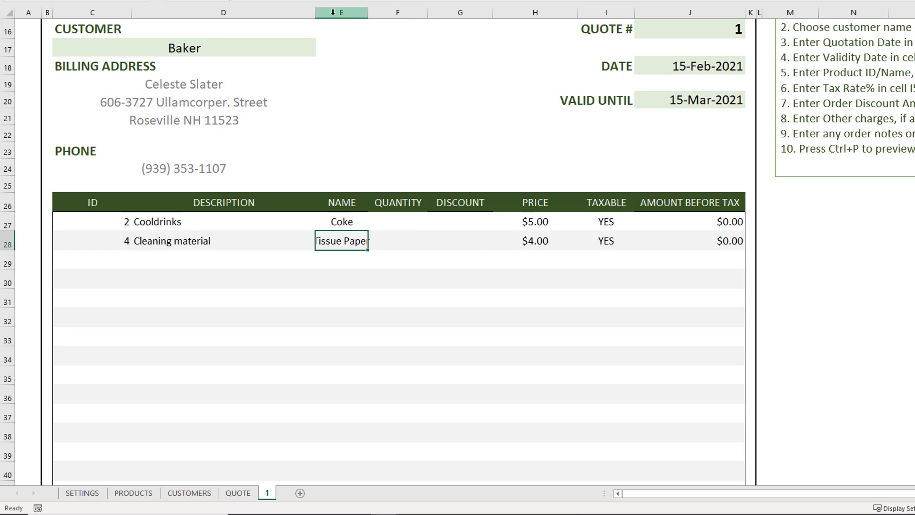
Step: Widen the NAME column so the product names fit
drag(315, 12, 308, 13)
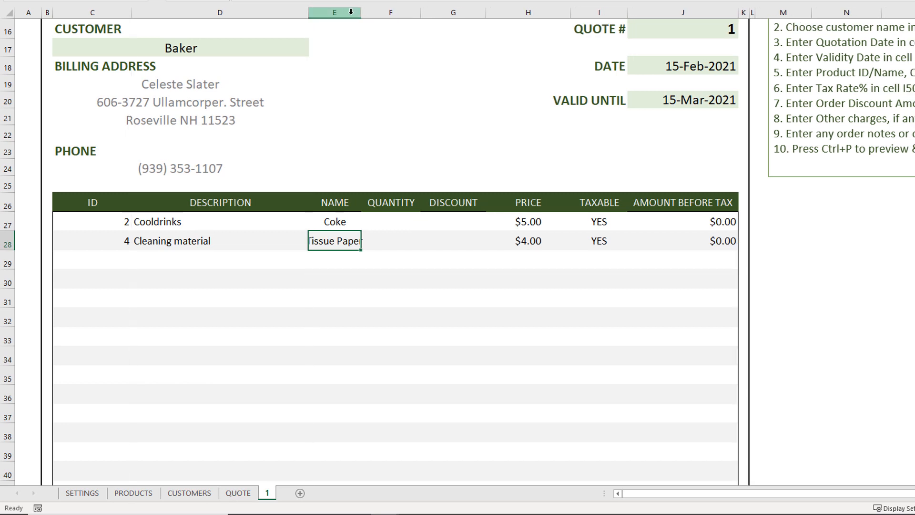
drag(366, 13, 370, 14)
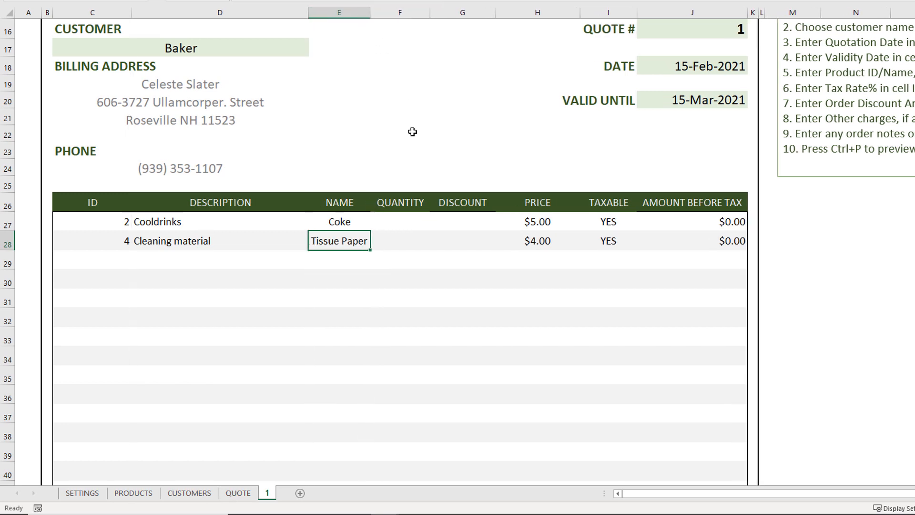
Step: Enter a quantity of 5 for the Coke line
click(411, 229)
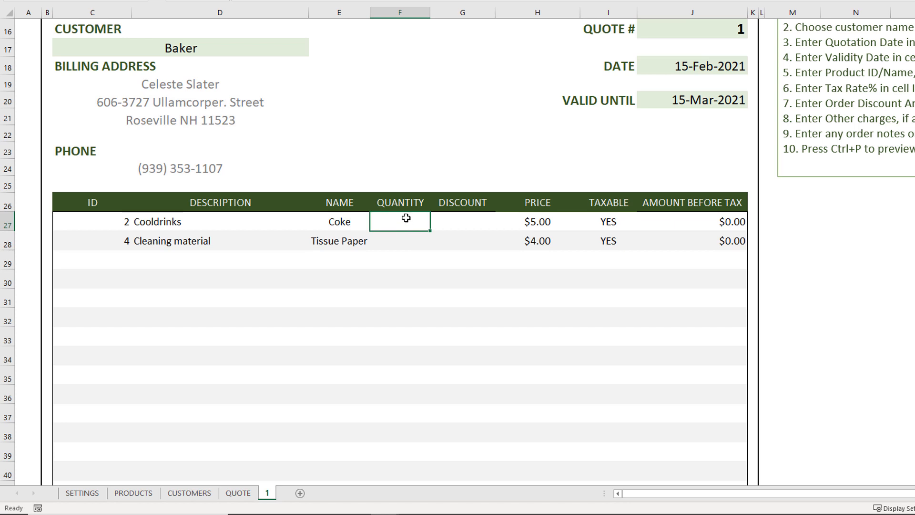
drag(195, 222, 330, 224)
click(413, 223)
text(5)
key(Return)
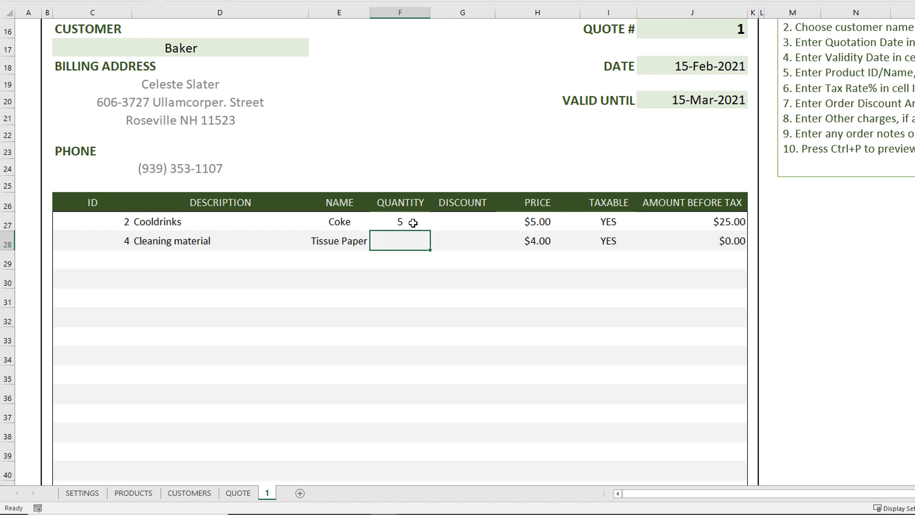
Step: Enter a quantity of 2 for the Tissue Paper line
click(539, 222)
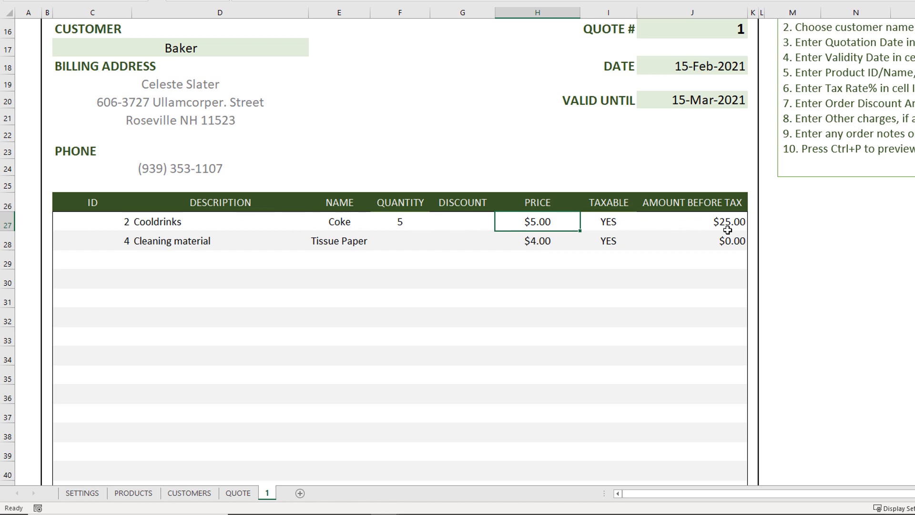
click(400, 245)
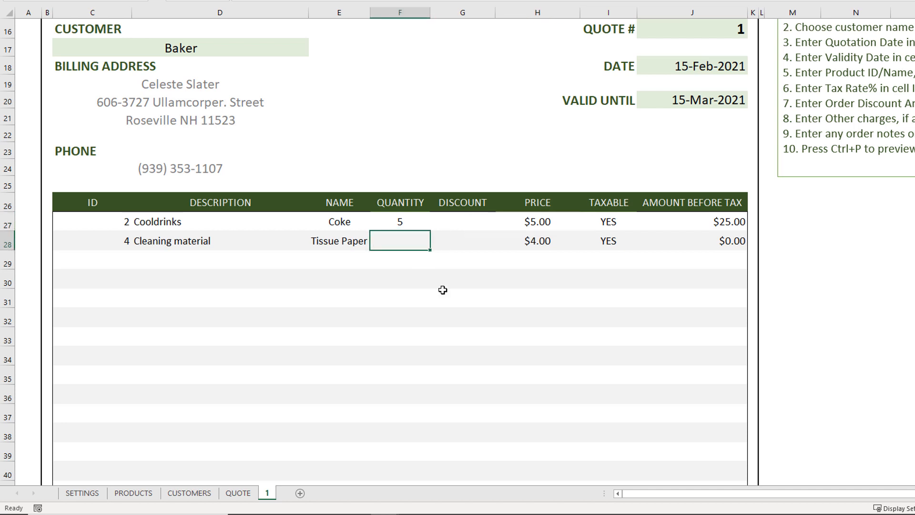
text(2)
key(Return)
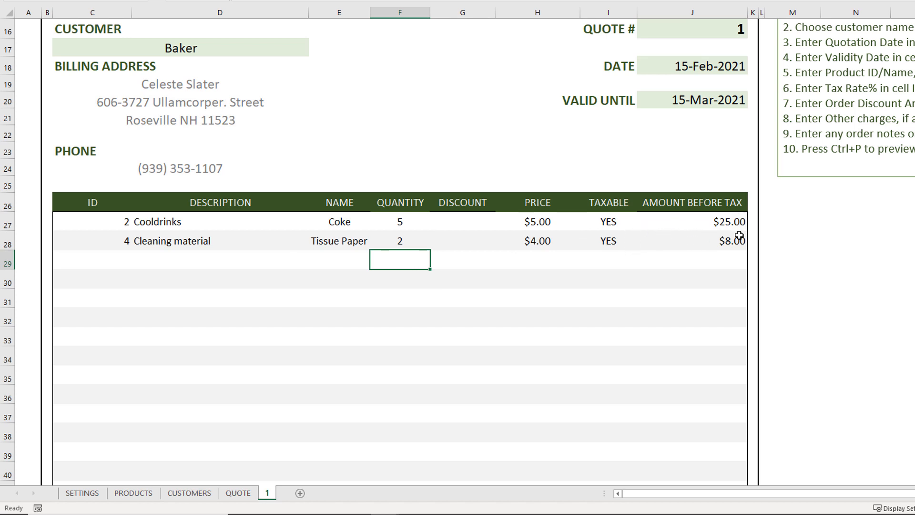
Step: Enter a discount of 1 on the Coke line
click(475, 224)
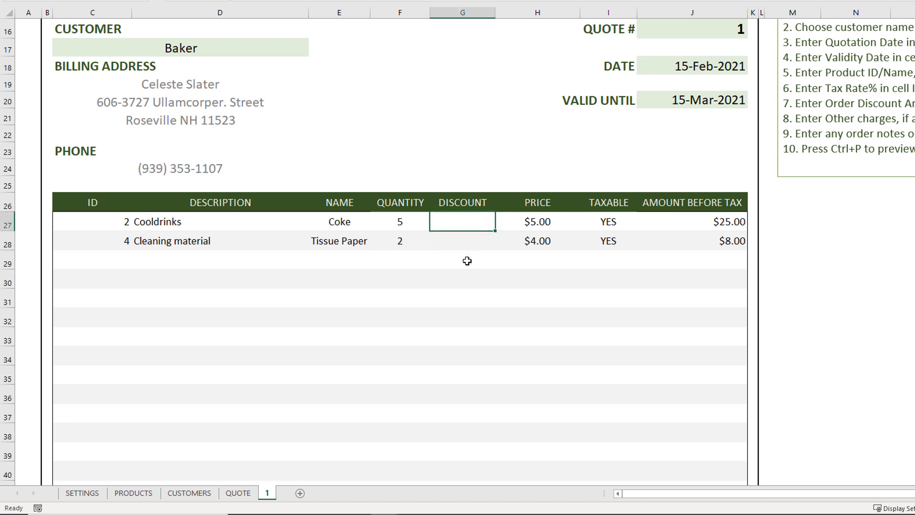
text(1)
key(Return)
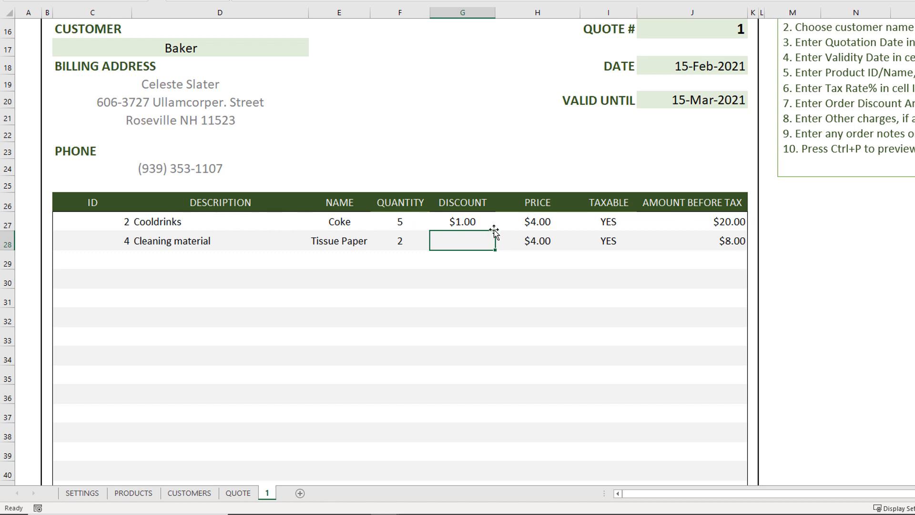
click(529, 222)
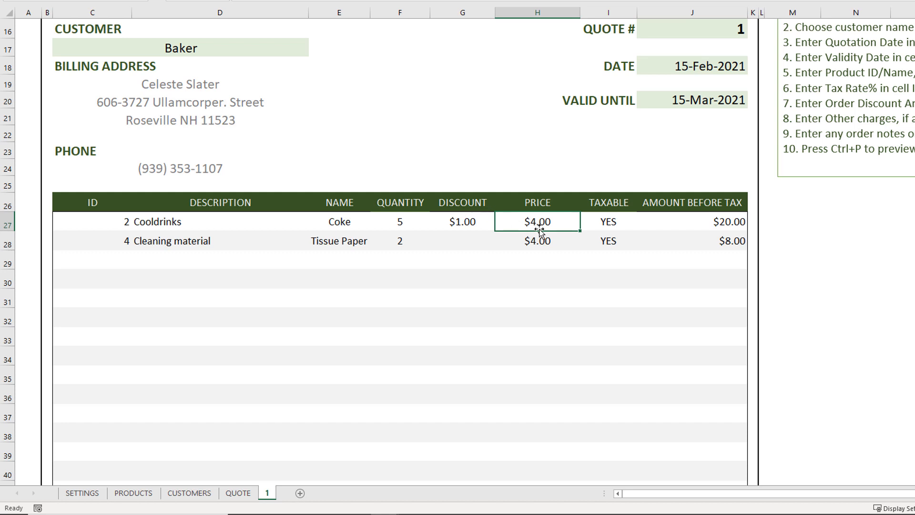
Step: Switch the amount column heading to AMOUNT AFTER TAX
drag(540, 232, 733, 206)
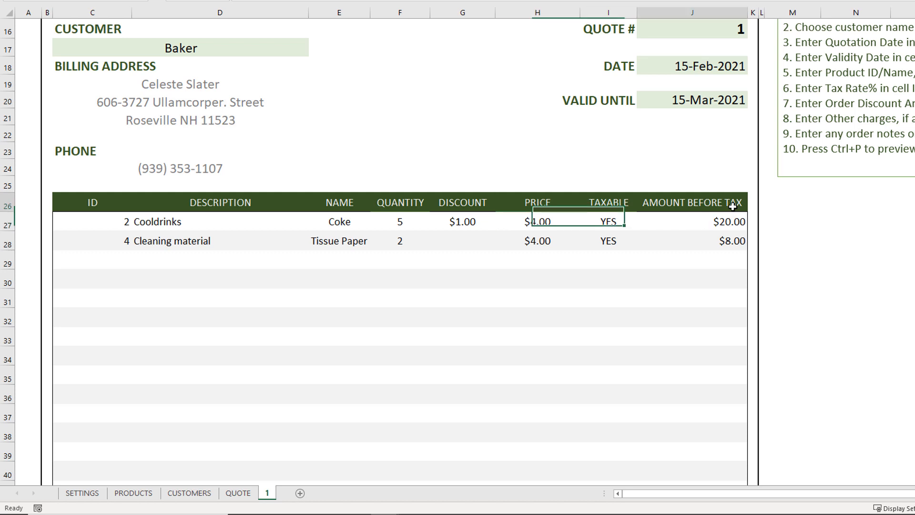
click(733, 206)
click(753, 206)
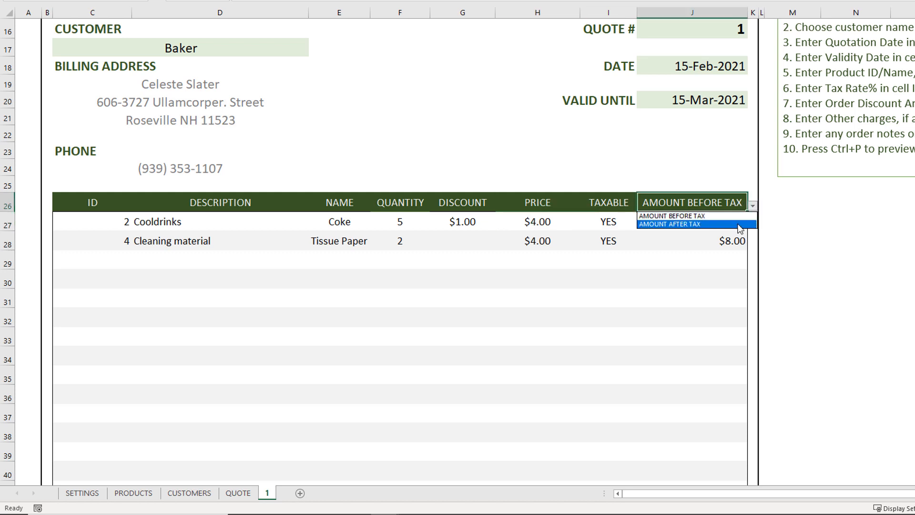
click(740, 225)
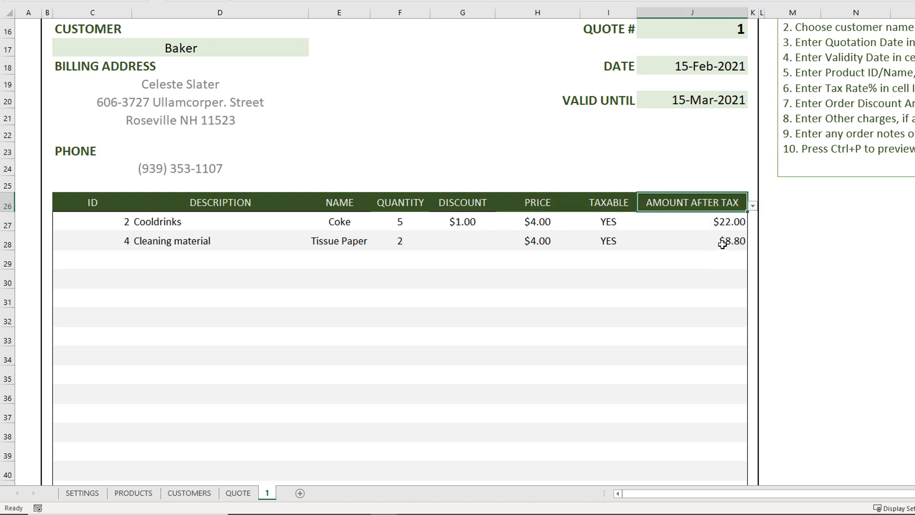
Step: Switch the amount column heading back to AMOUNT BEFORE TAX
click(752, 206)
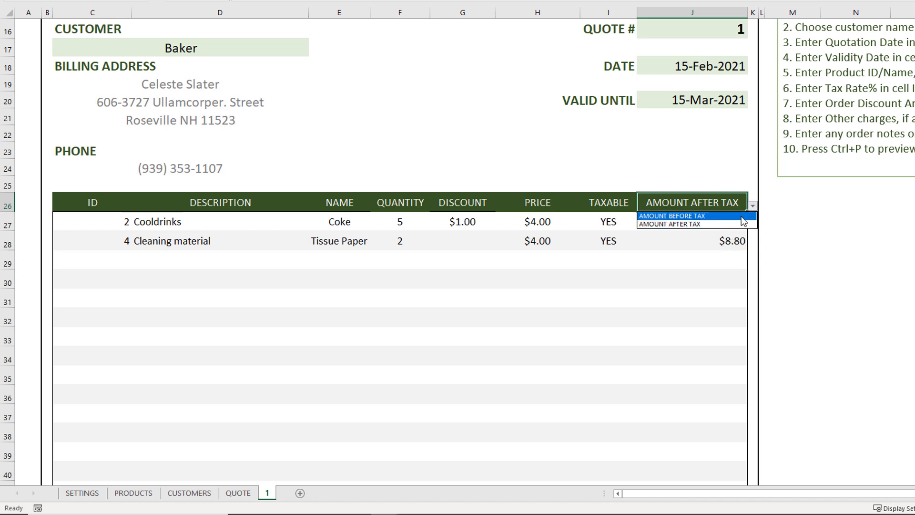
click(743, 221)
click(660, 241)
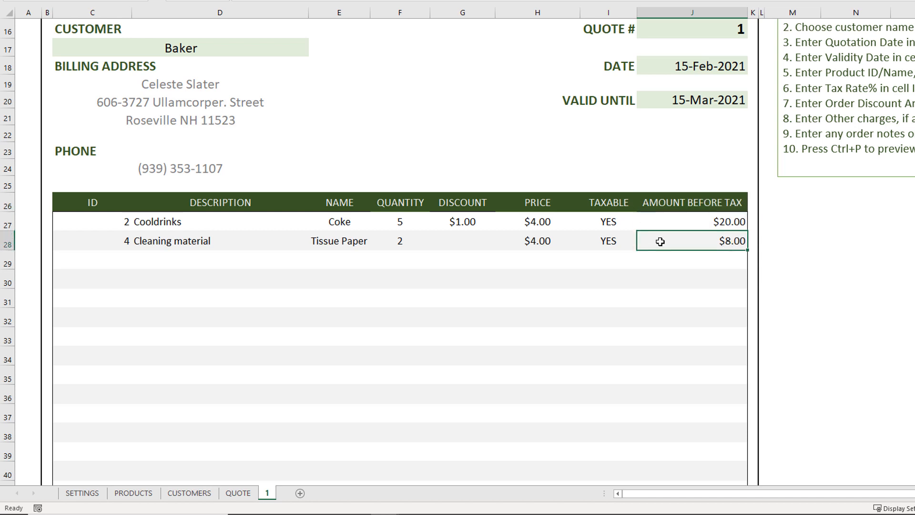
Step: Enter an order discount amount of 2 in the totals section
scroll(660, 242, down, 7)
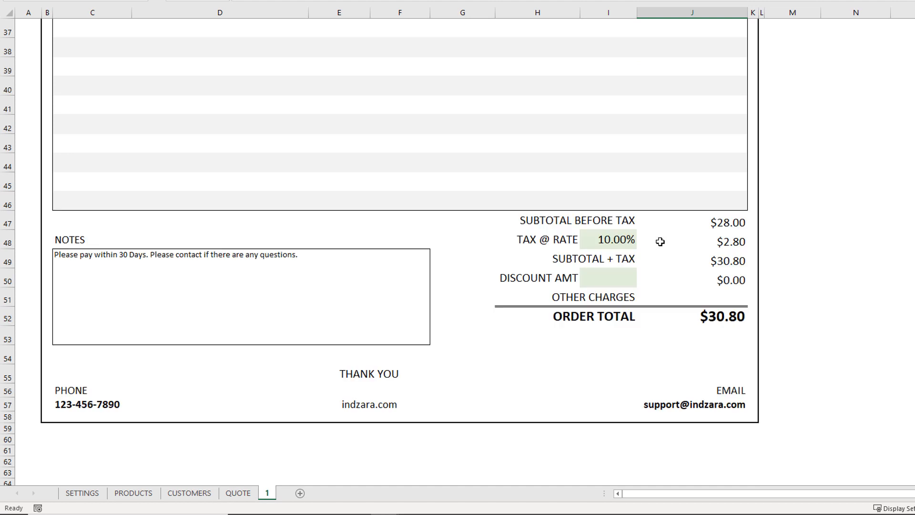
scroll(713, 222, up, 3)
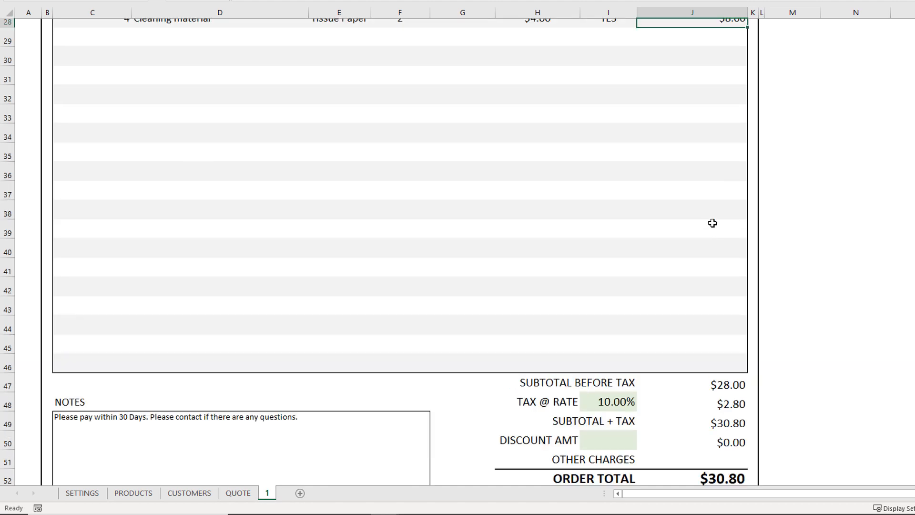
click(721, 395)
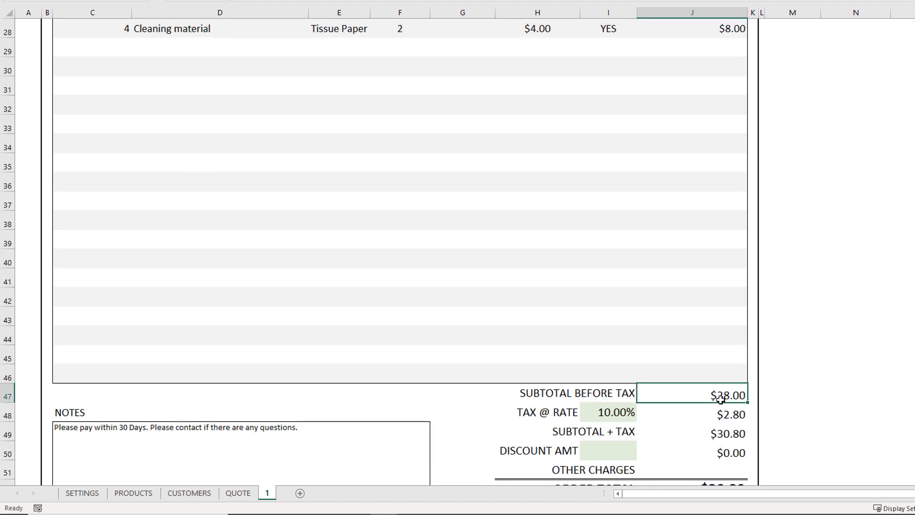
click(720, 415)
scroll(720, 417, down, 1)
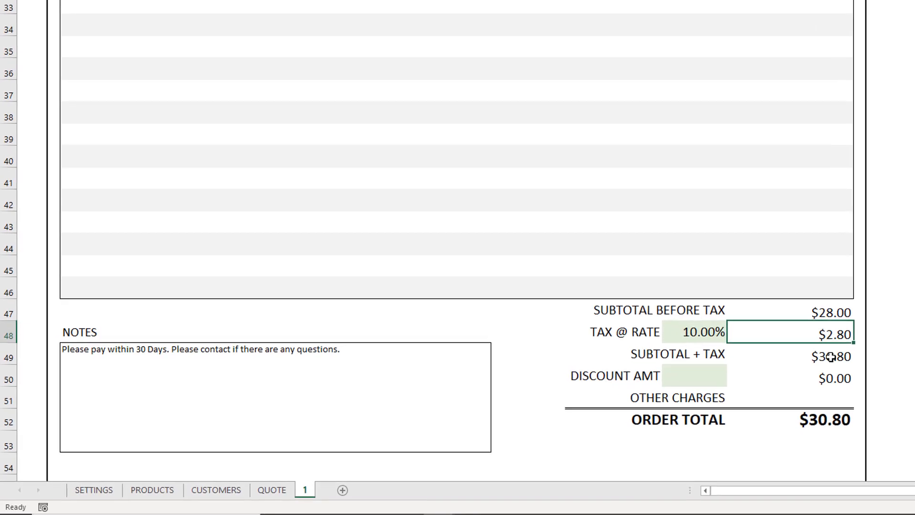
click(727, 372)
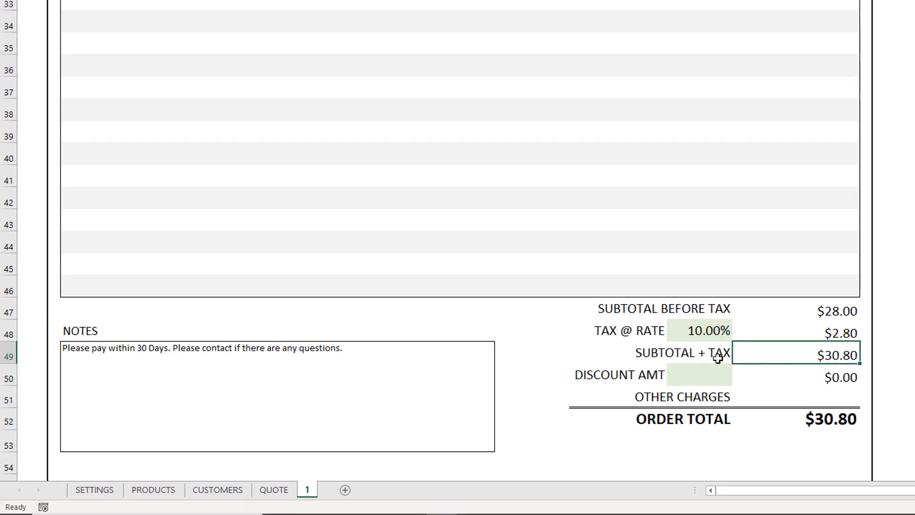
click(690, 377)
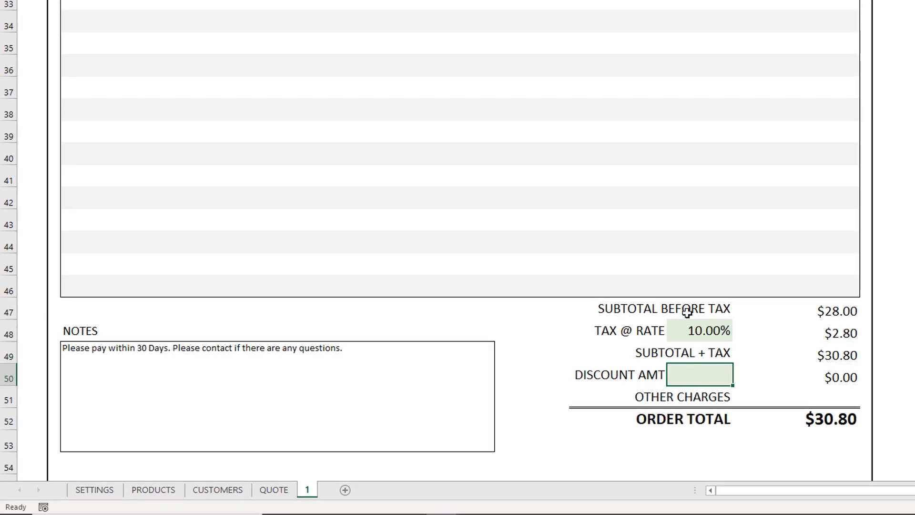
text(2)
key(Return)
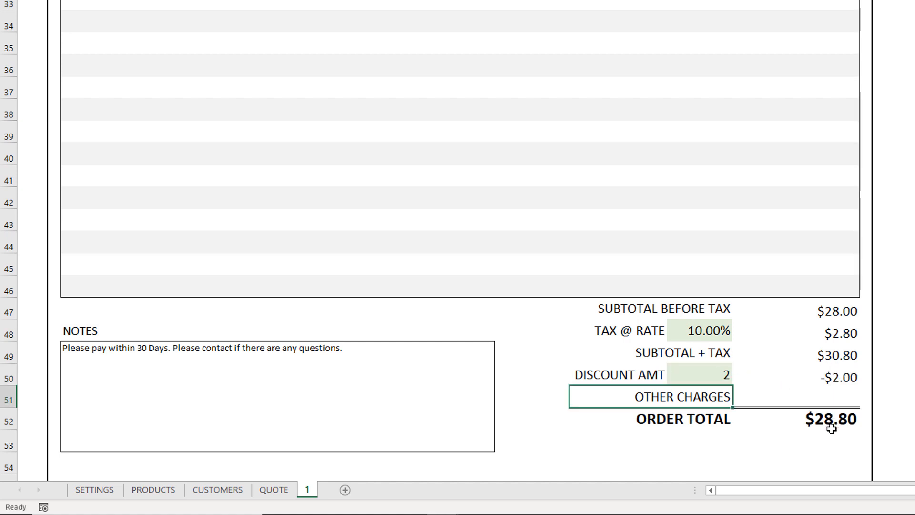
Step: Change the order discount type to DISCOUNT % and set it to 0.1 (10%)
click(660, 374)
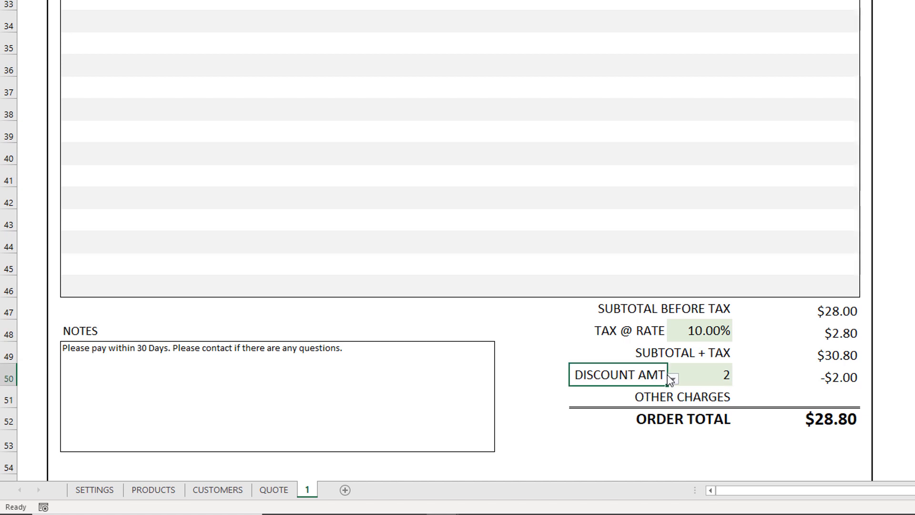
click(672, 378)
click(648, 398)
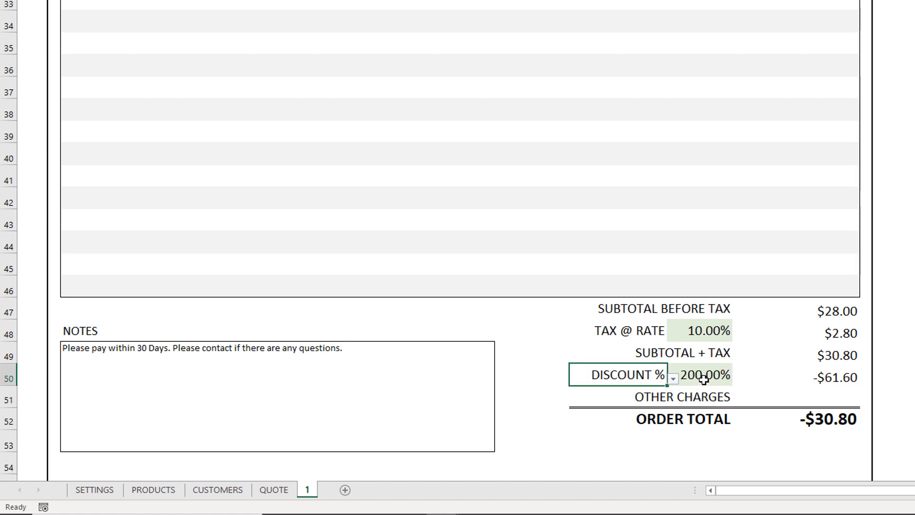
click(704, 379)
text(0.1)
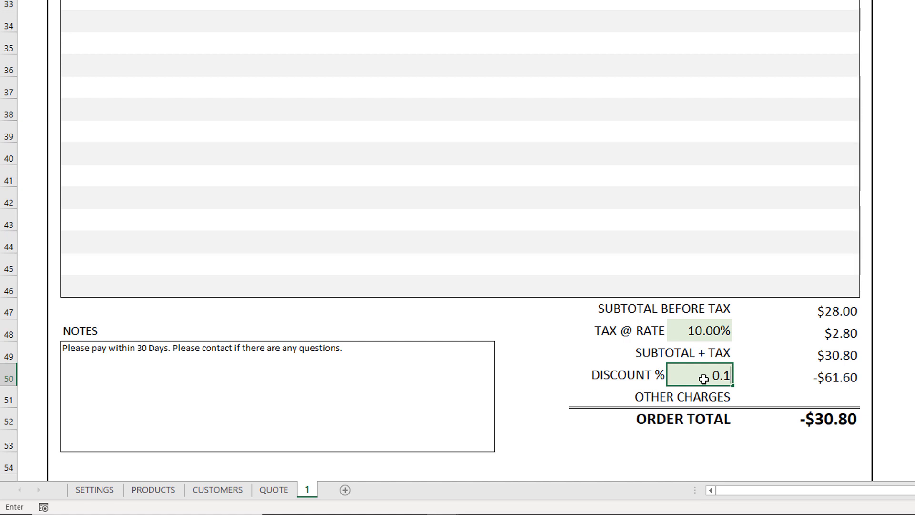
key(Return)
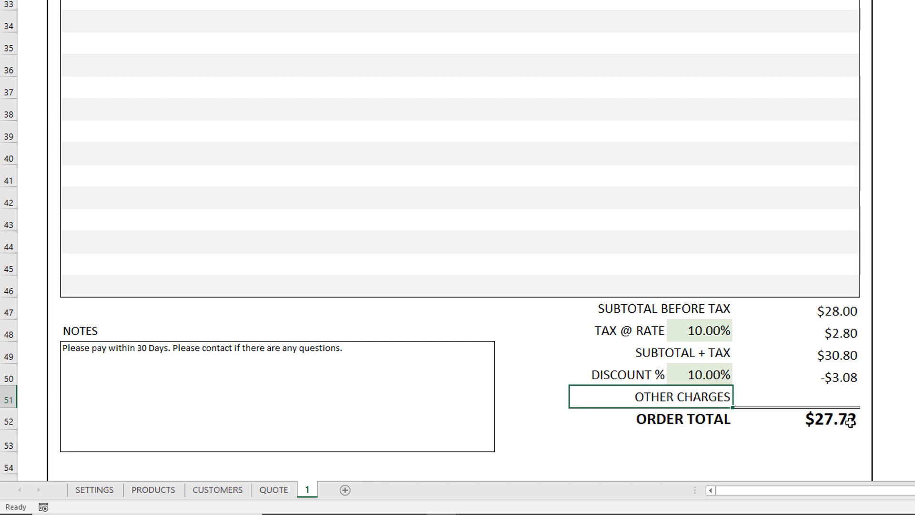
Step: Enter other charges of 5 for the order
click(746, 398)
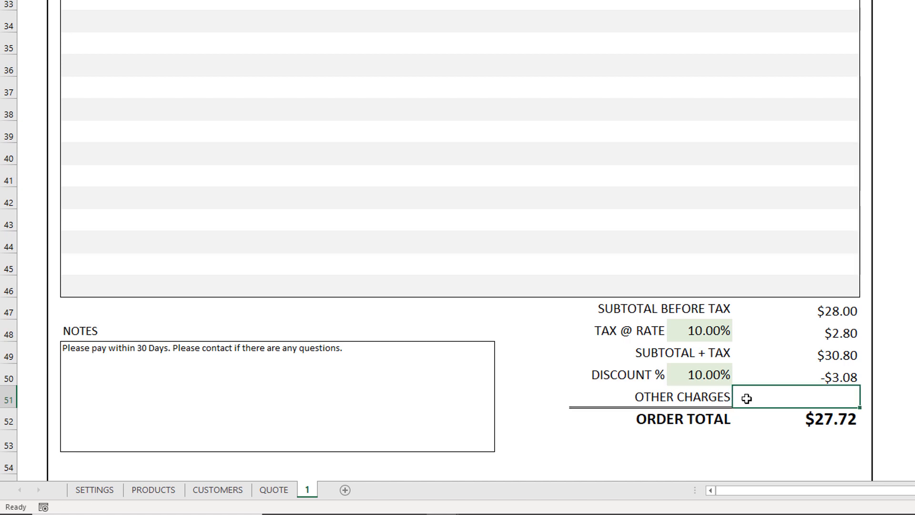
text(5)
key(Return)
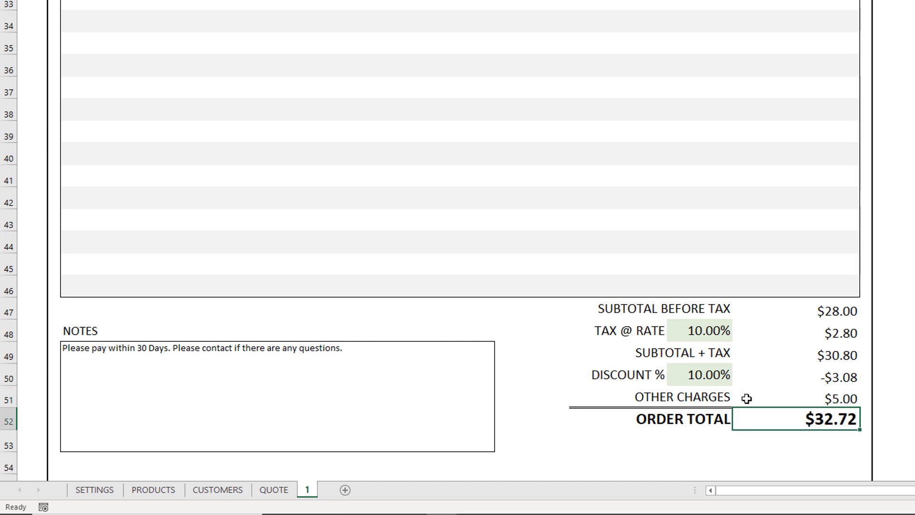
Step: Clear the other charges amount and undo the accidental deletion of the OTHER CHARGES label
click(747, 398)
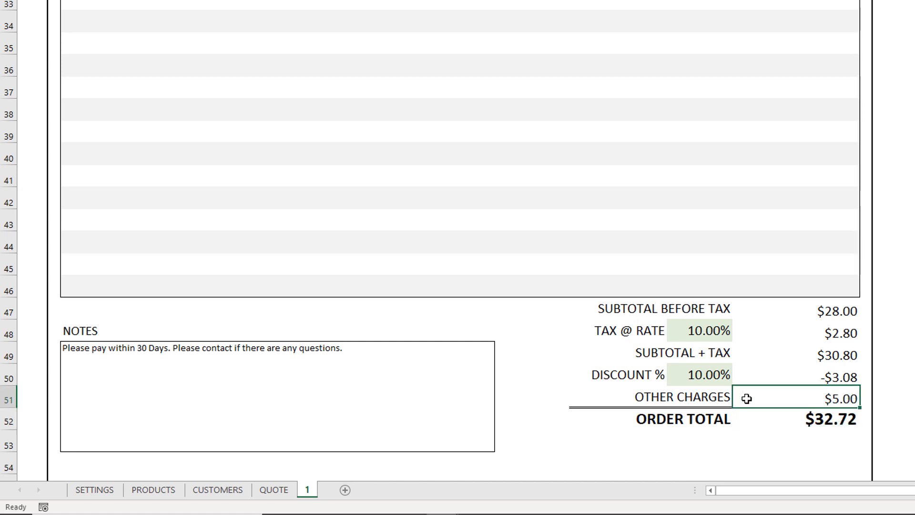
key(Delete)
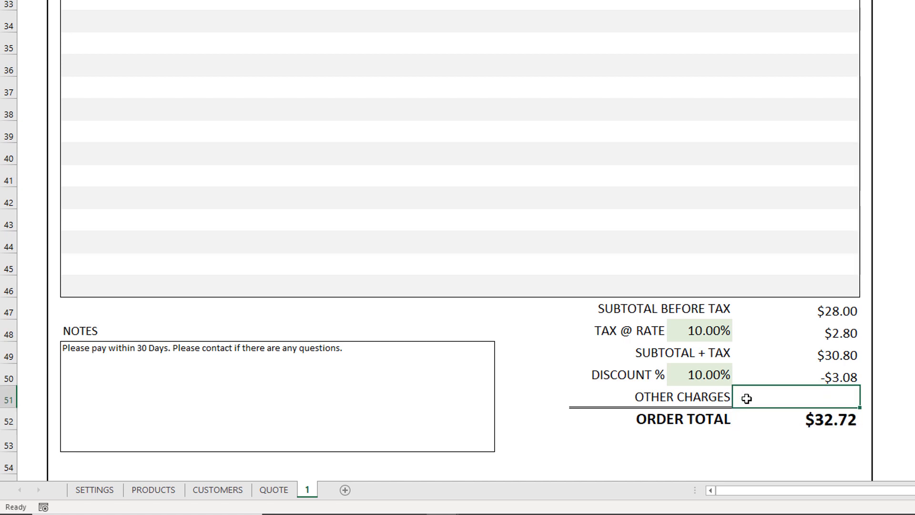
key(Left)
key(Delete)
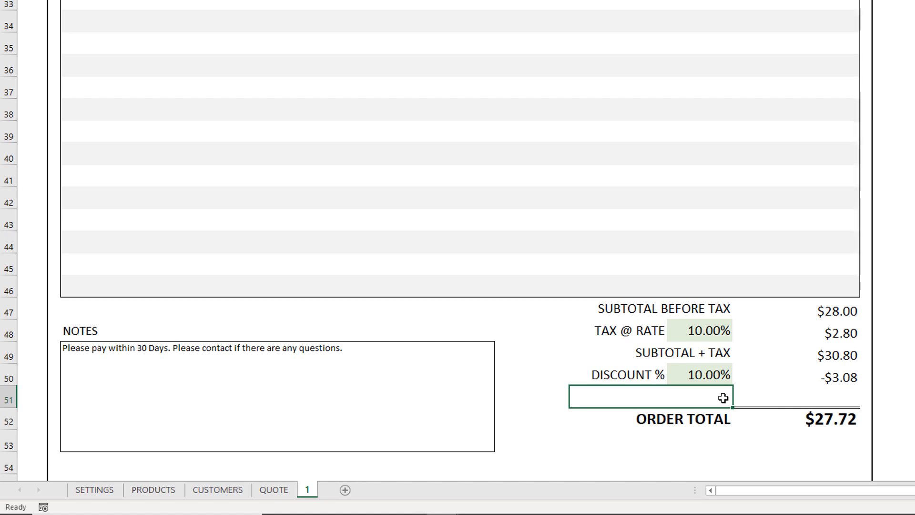
key(ctrl+z)
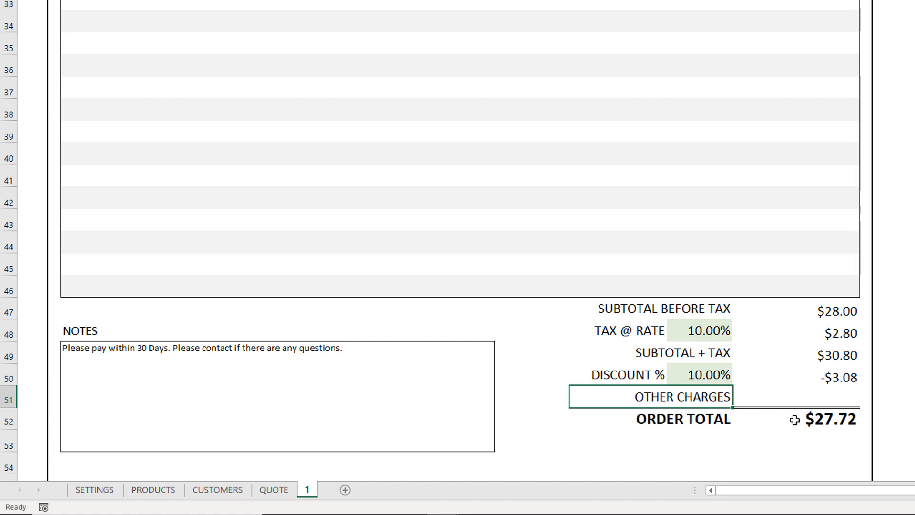
Step: Preview the finished quote for printing and look at the PDF export options before returning to the sheet
click(203, 358)
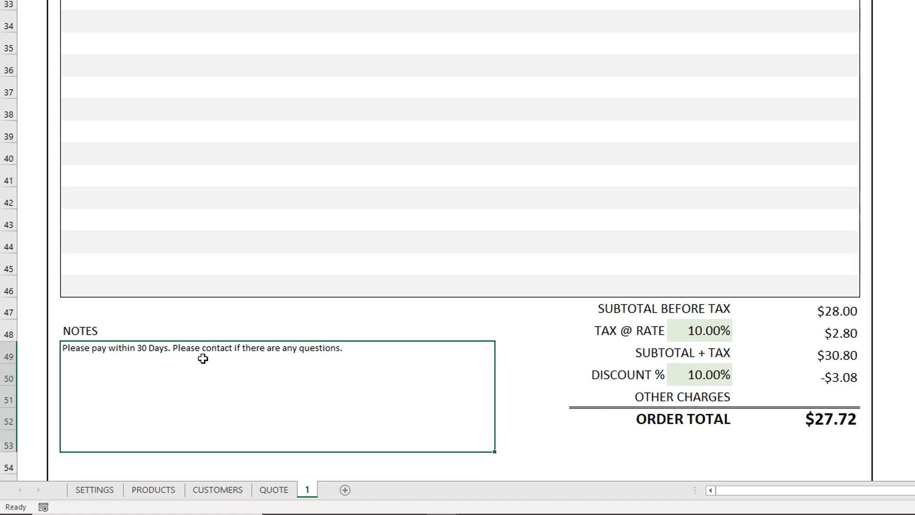
scroll(202, 358, down, 2)
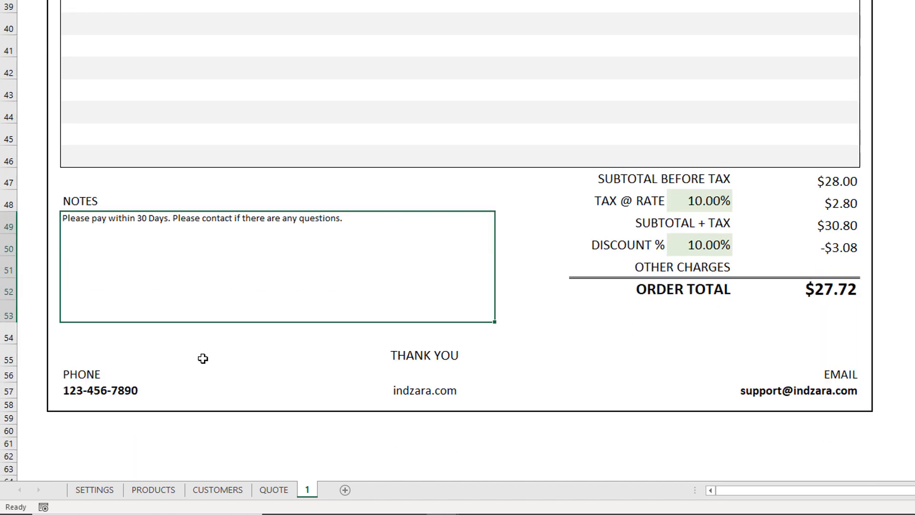
scroll(701, 409, up, 1)
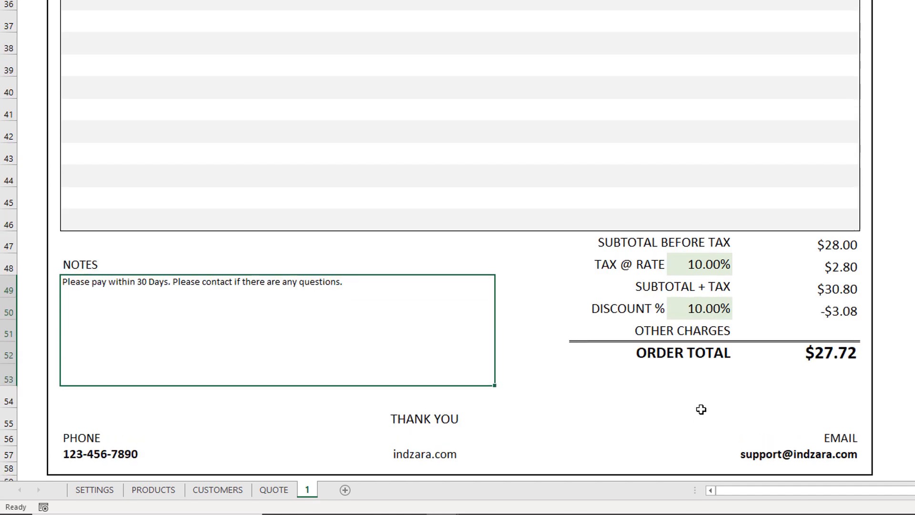
scroll(701, 409, up, 10)
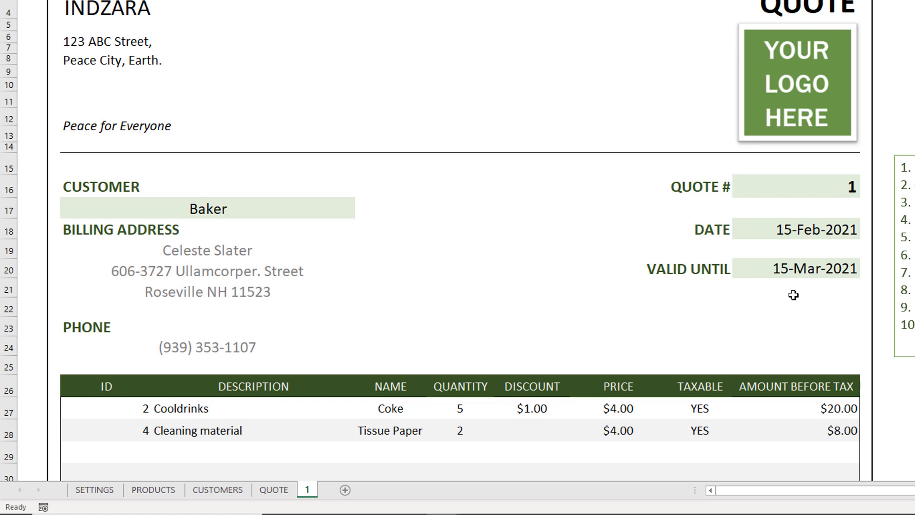
key(ctrl+p)
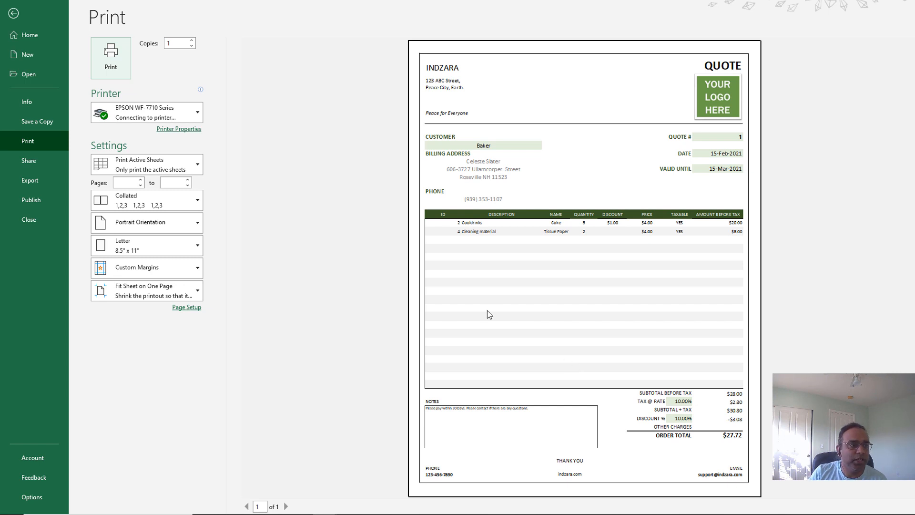
click(42, 179)
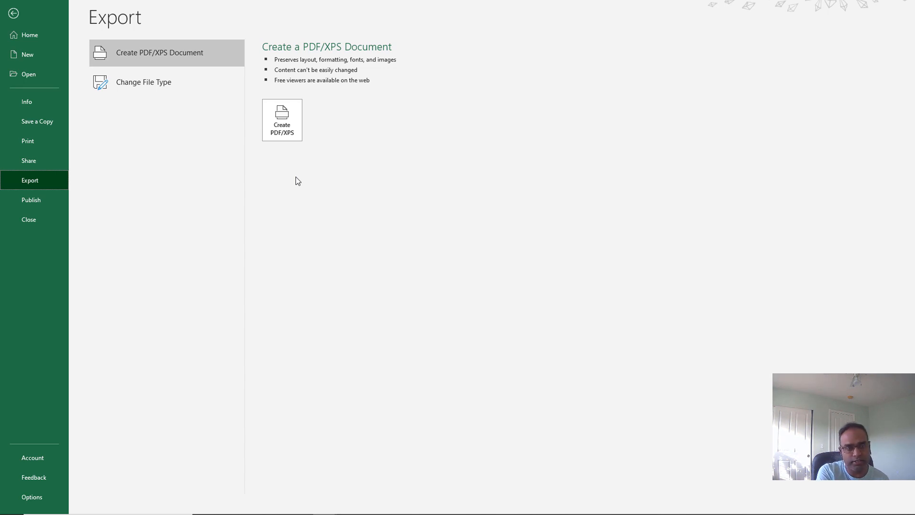
key(Escape)
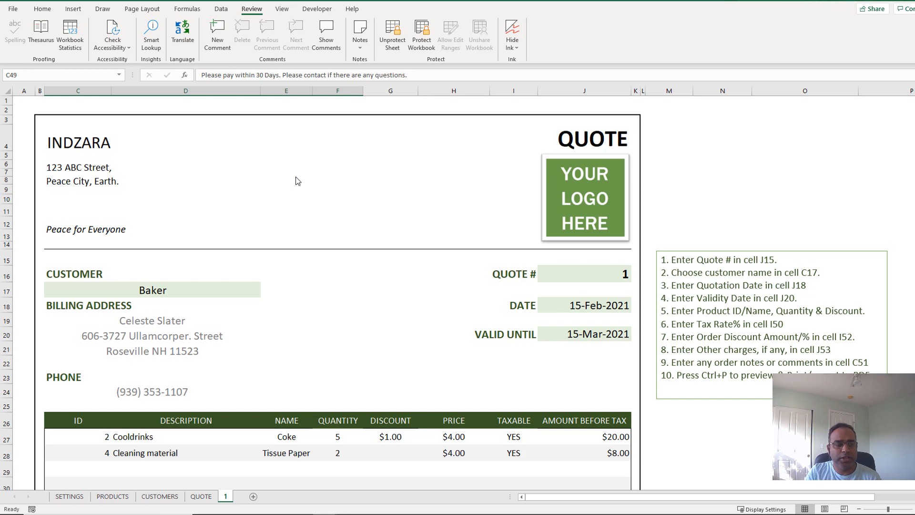
Step: Create a copy of the QUOTE sheet placed at the end of the workbook
click(210, 500)
right_click(211, 501)
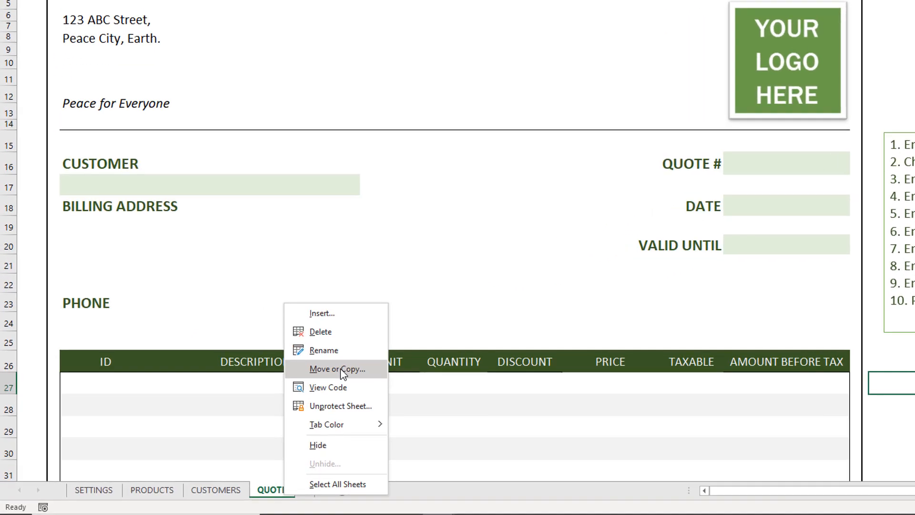
click(251, 406)
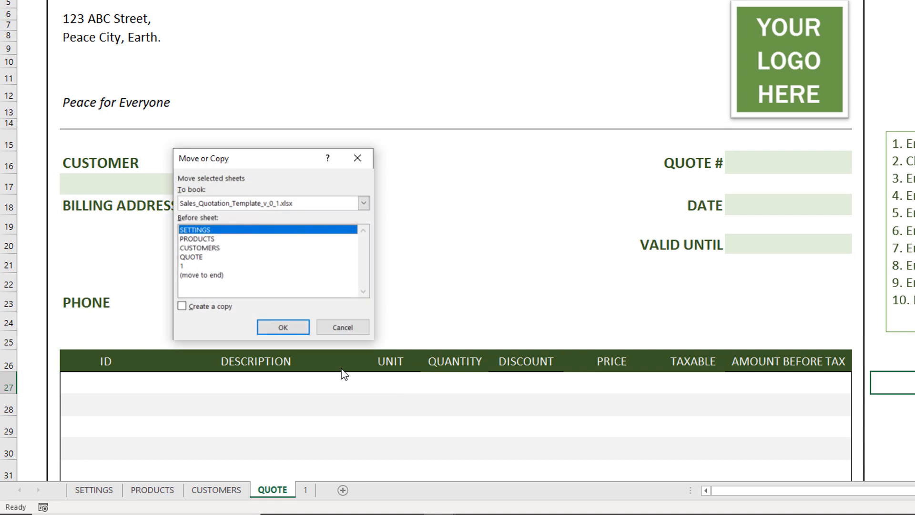
click(210, 275)
click(211, 310)
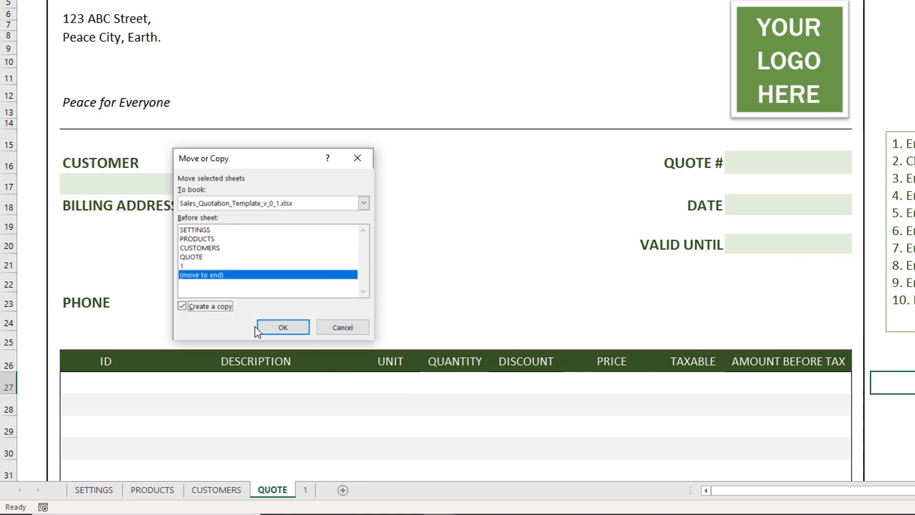
click(262, 327)
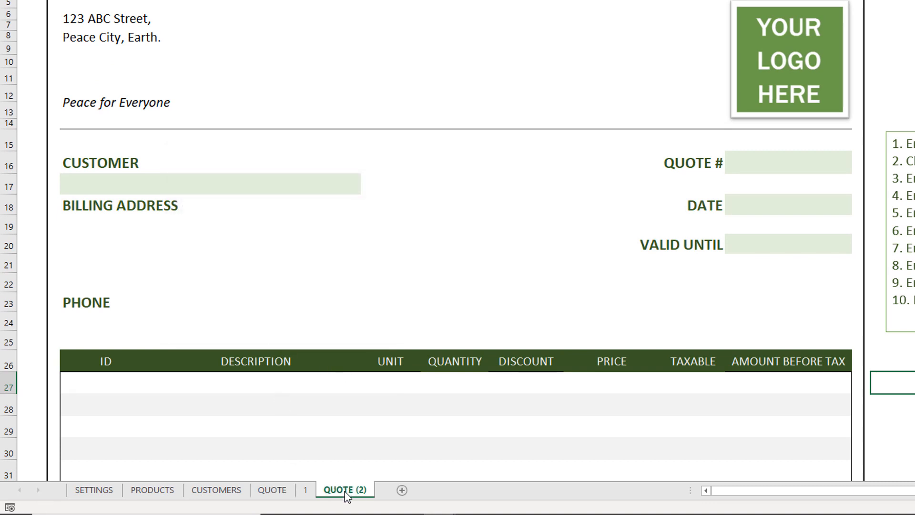
Step: Rename the copied sheet to 2 and set its quote number to 2
double_click(344, 491)
text(2)
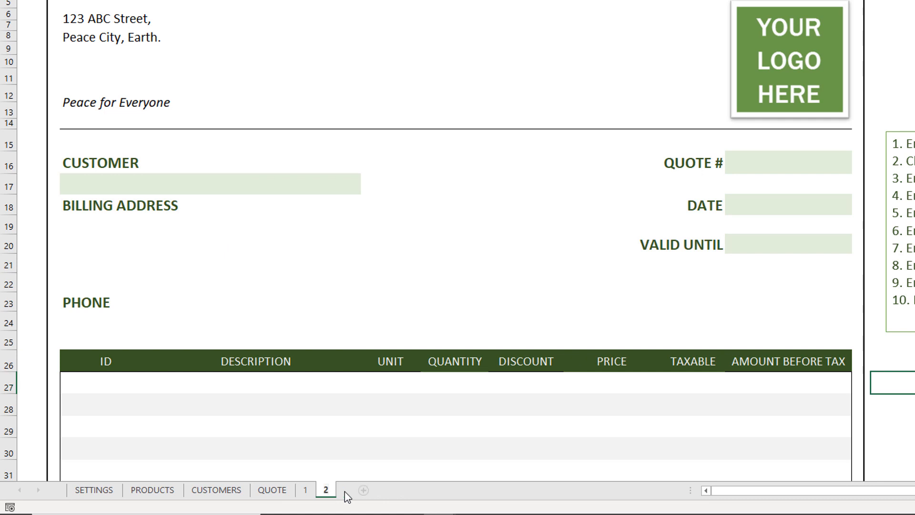
key(Return)
click(733, 165)
text(2)
key(Return)
Step: Select the third customer from the customer dropdown on quote 2
click(756, 206)
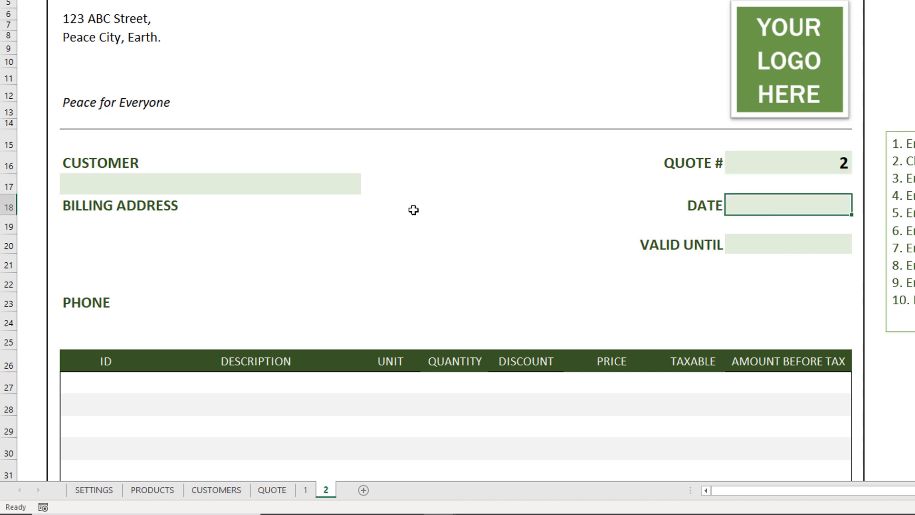
click(335, 184)
click(366, 188)
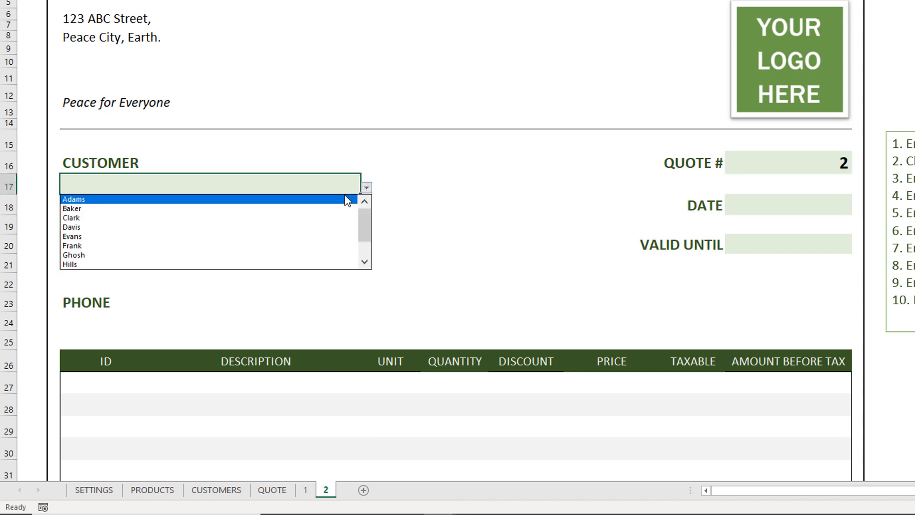
click(327, 216)
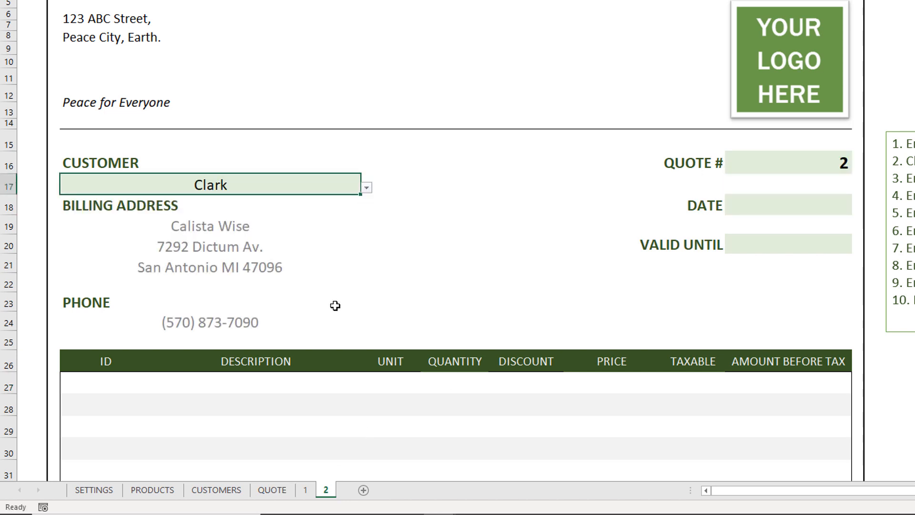
Step: Create another copy of the QUOTE sheet at the end of the workbook
click(284, 494)
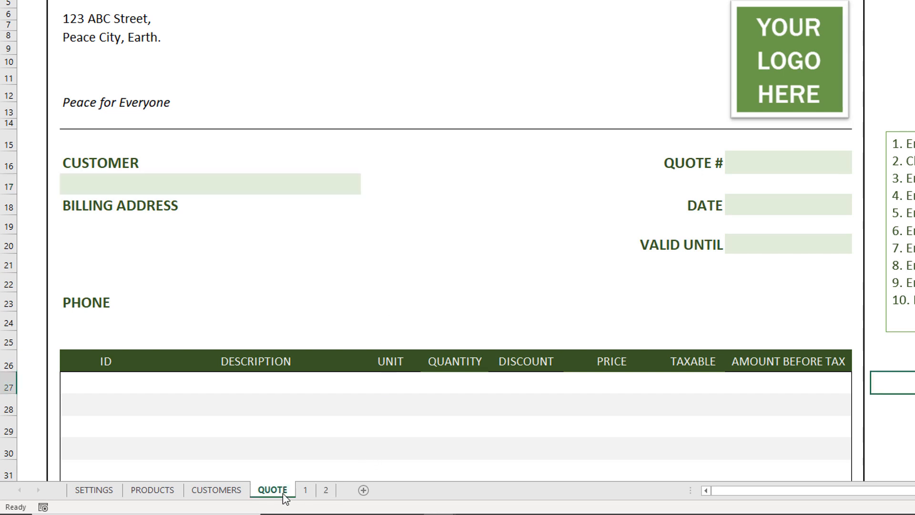
right_click(285, 497)
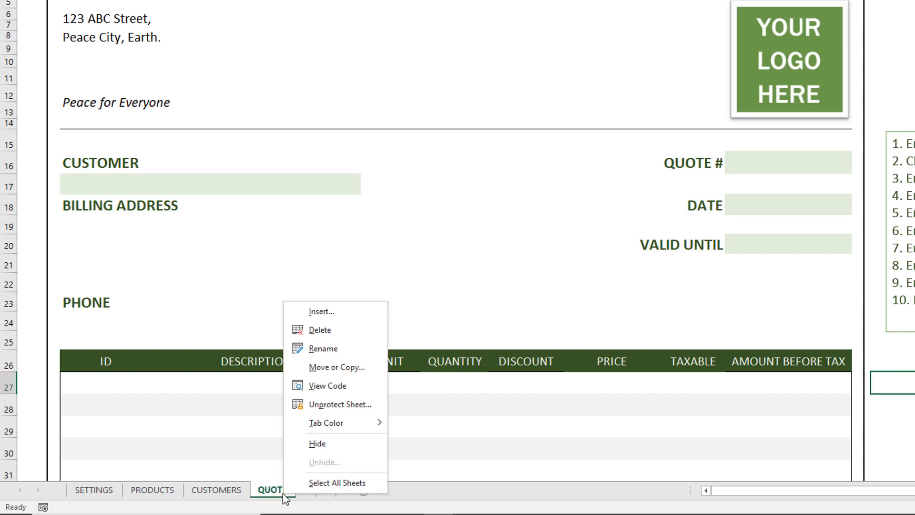
click(335, 368)
click(205, 308)
click(208, 285)
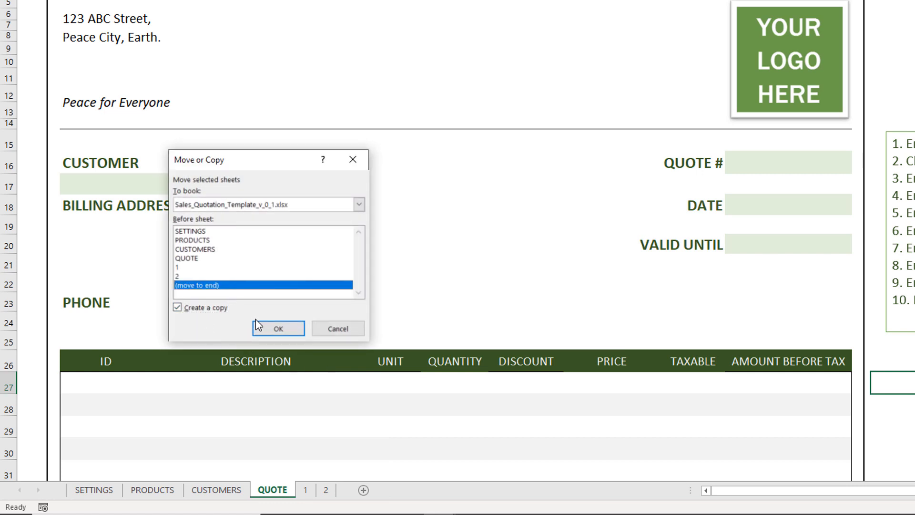
click(266, 328)
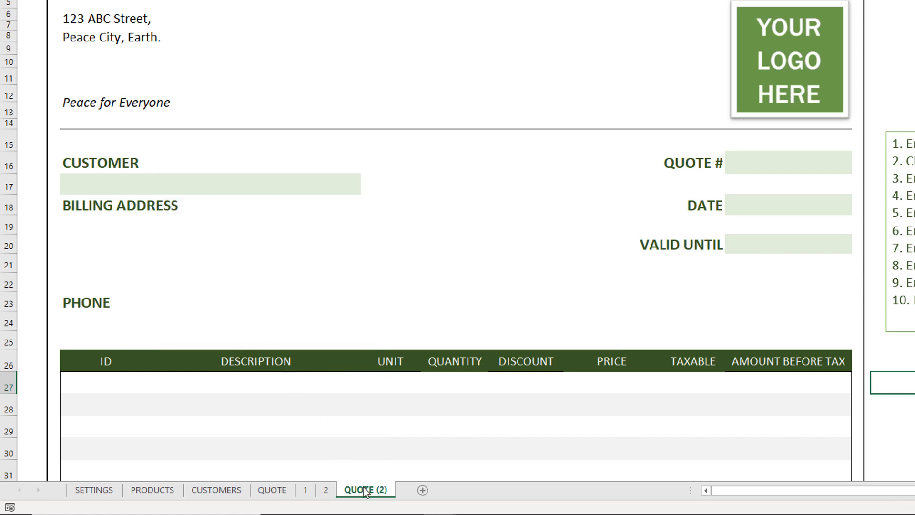
Step: Rename the new copy to 3 and enter 3 as its quote number
double_click(365, 491)
text(3)
click(739, 164)
text(3)
click(738, 202)
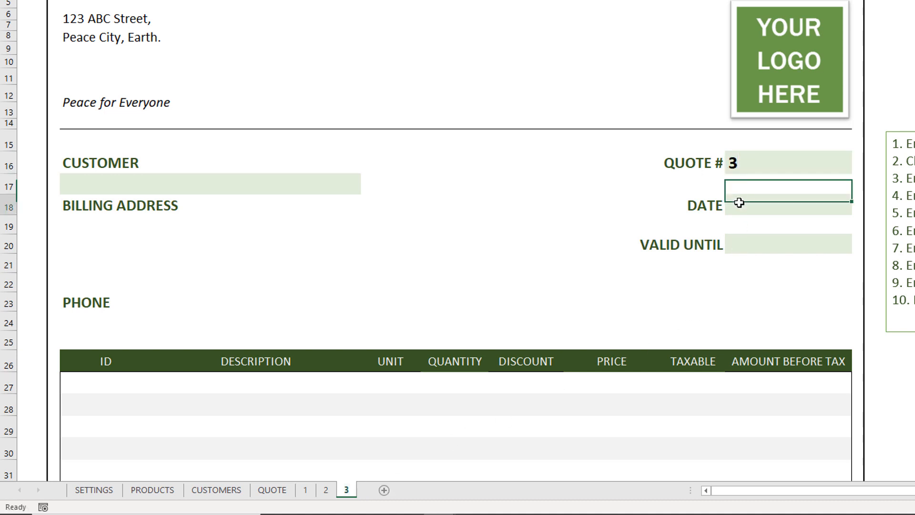